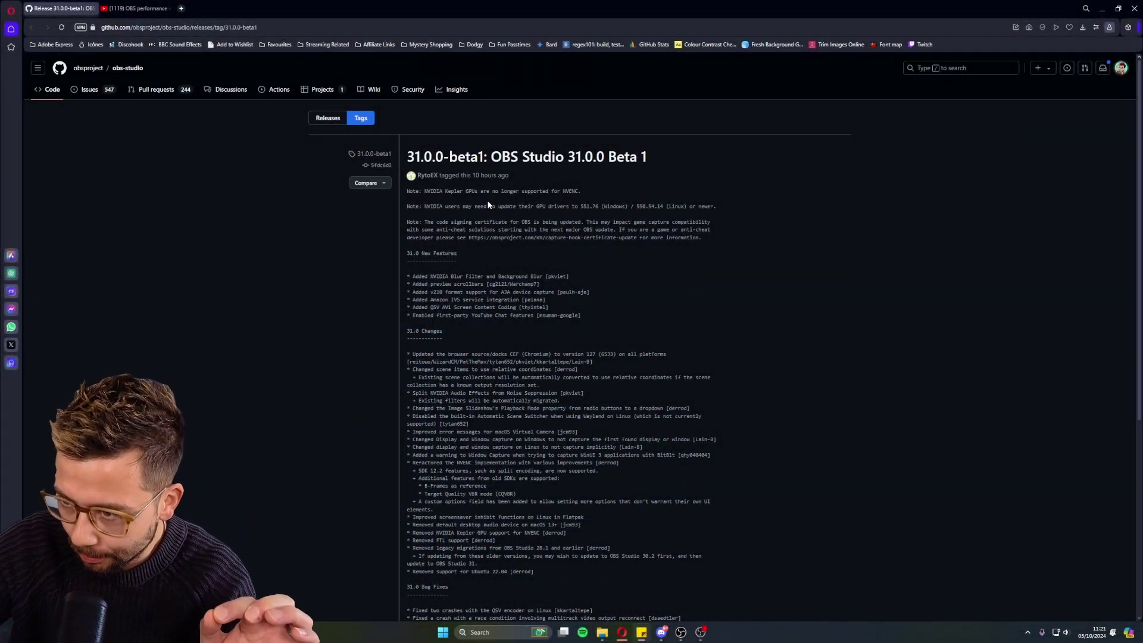
# Step: Skim the Beta 1 release notes and highlight the code-signing certificate note instead of the NVIDIA driver note
pyautogui.scroll(-3, 552, 203)
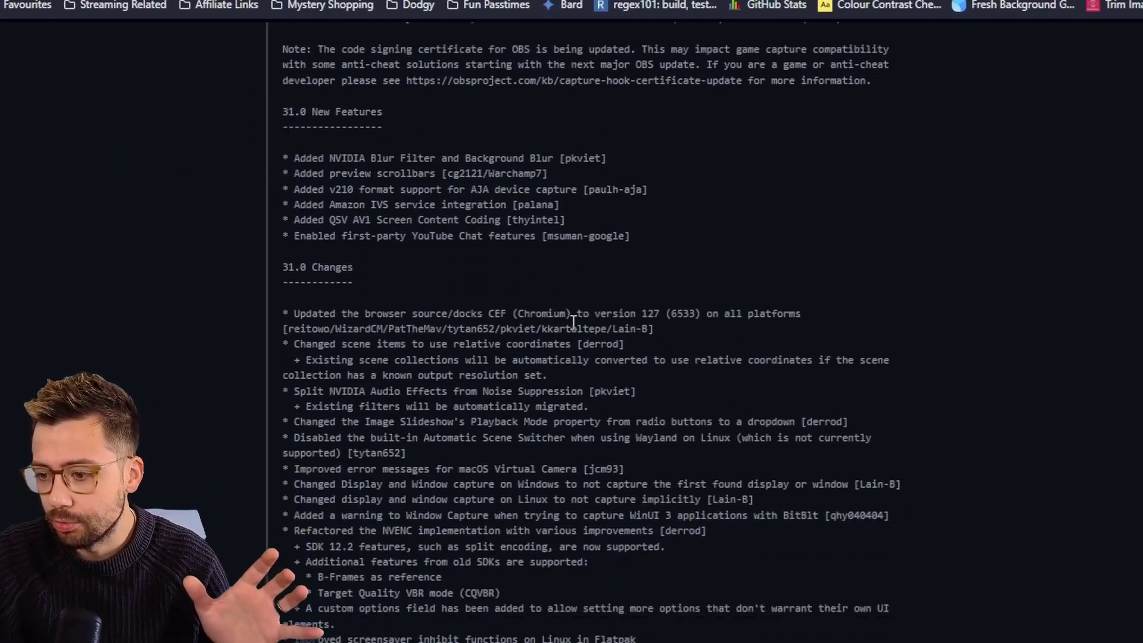
pyautogui.scroll(-10, 574, 322)
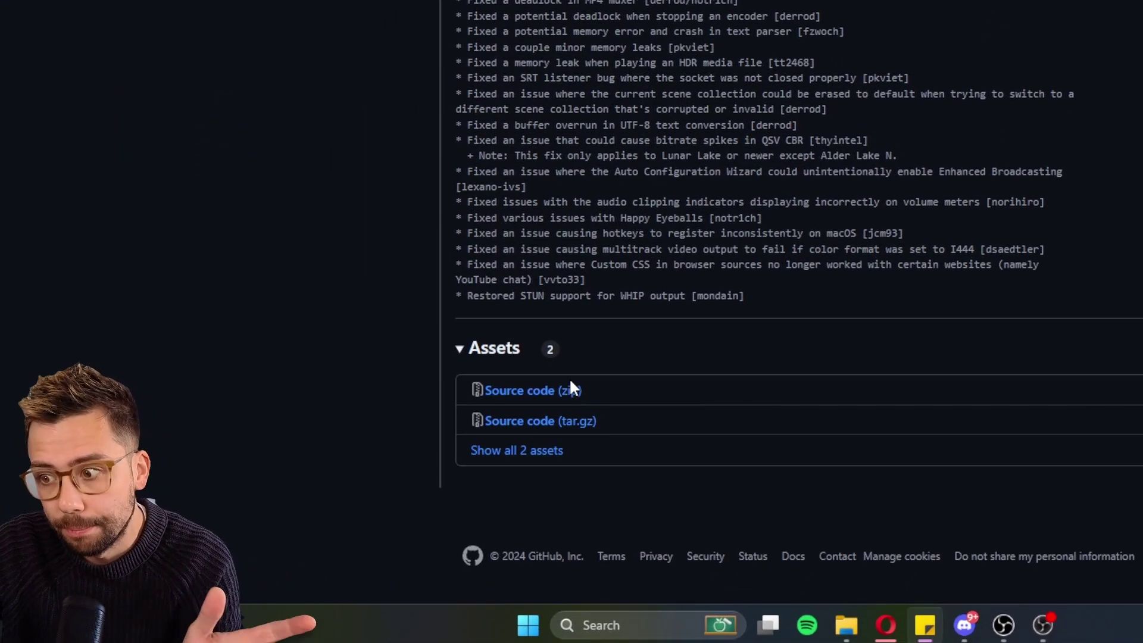
pyautogui.scroll(12, 637, 266)
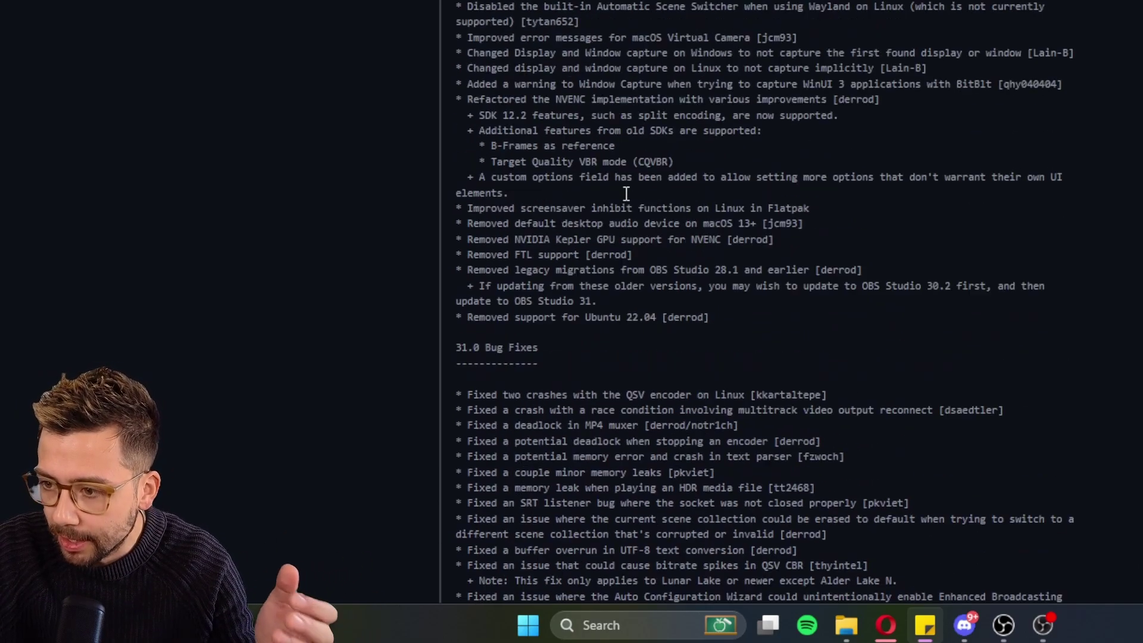
pyautogui.scroll(5, 623, 190)
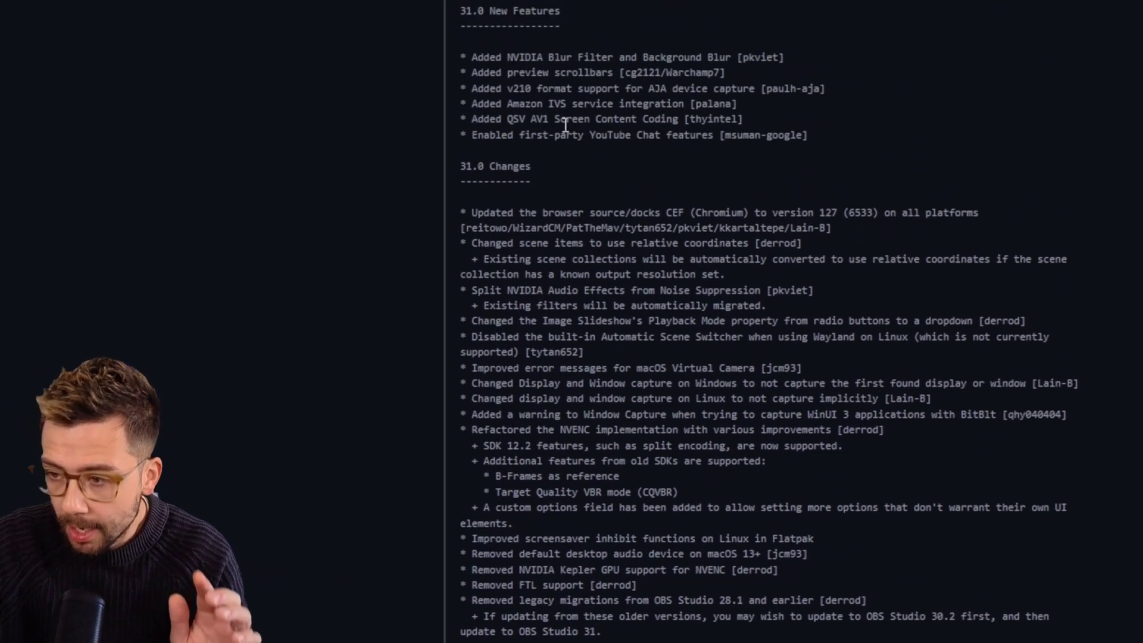
pyautogui.scroll(-2, 613, 319)
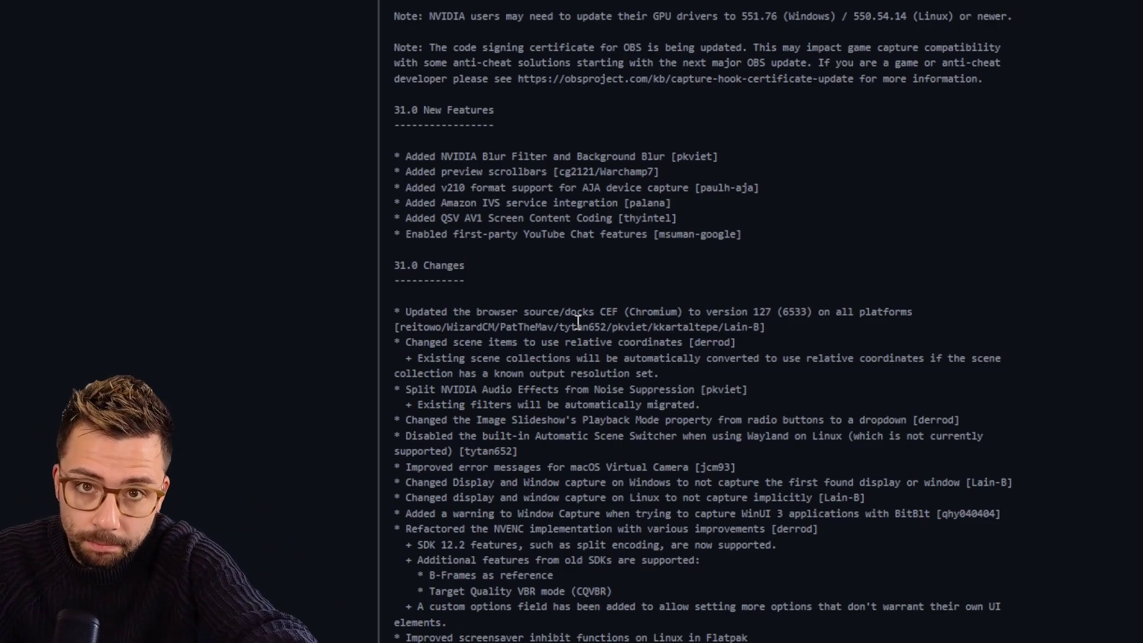
pyautogui.scroll(-4, 577, 321)
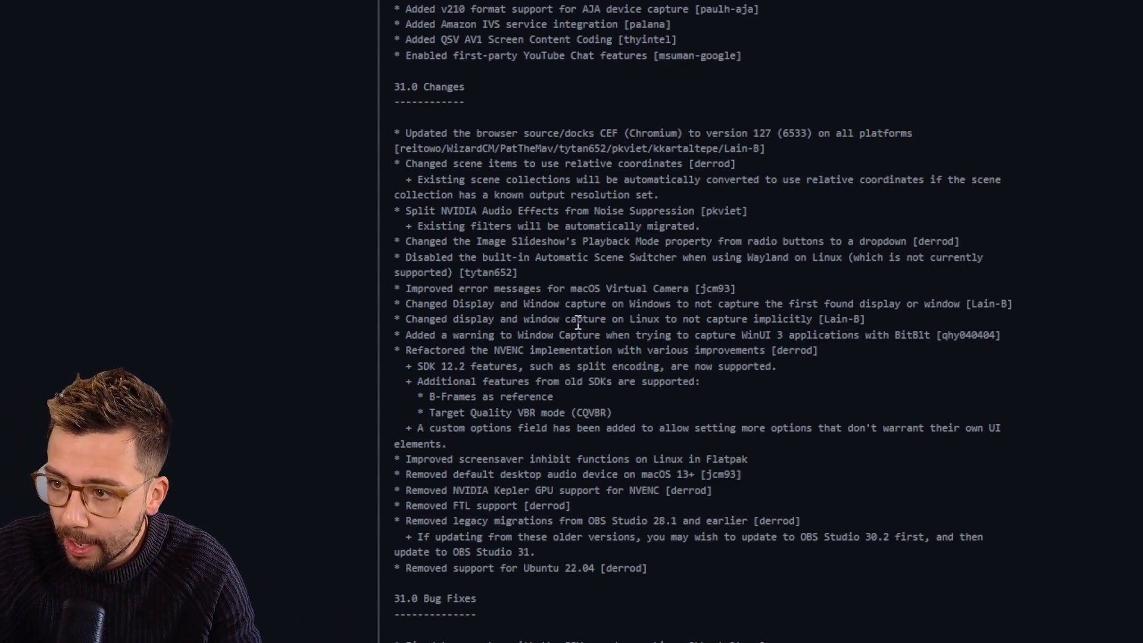
pyautogui.scroll(2, 577, 325)
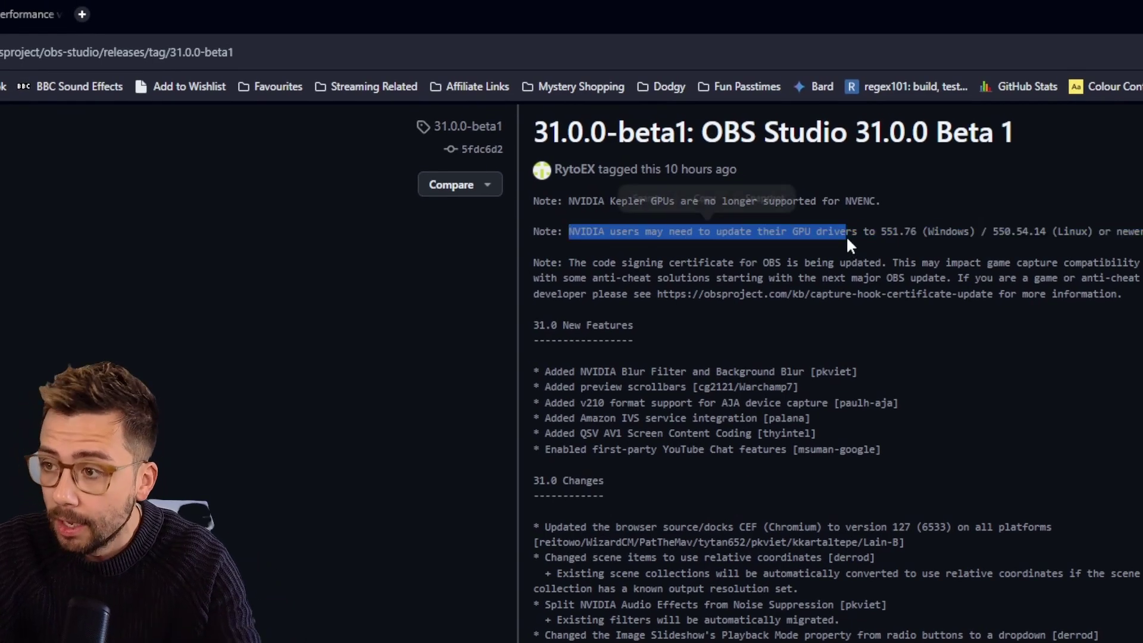
pyautogui.tripleClick(873, 235)
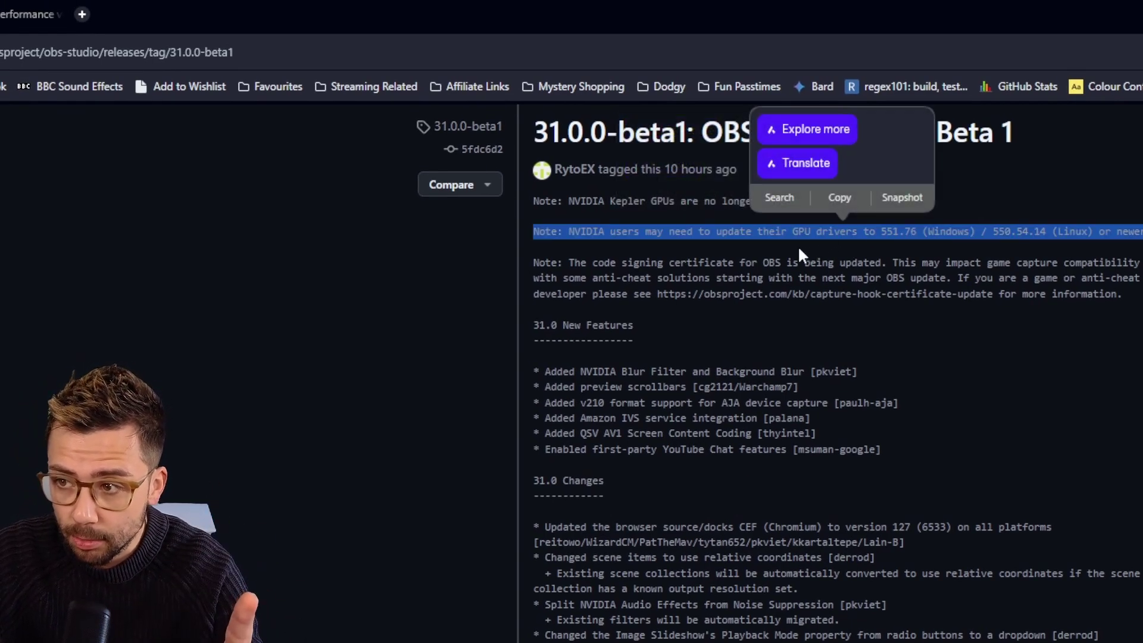
pyautogui.click(577, 268)
pyautogui.moveTo(741, 264); pyautogui.dragTo(1065, 299)
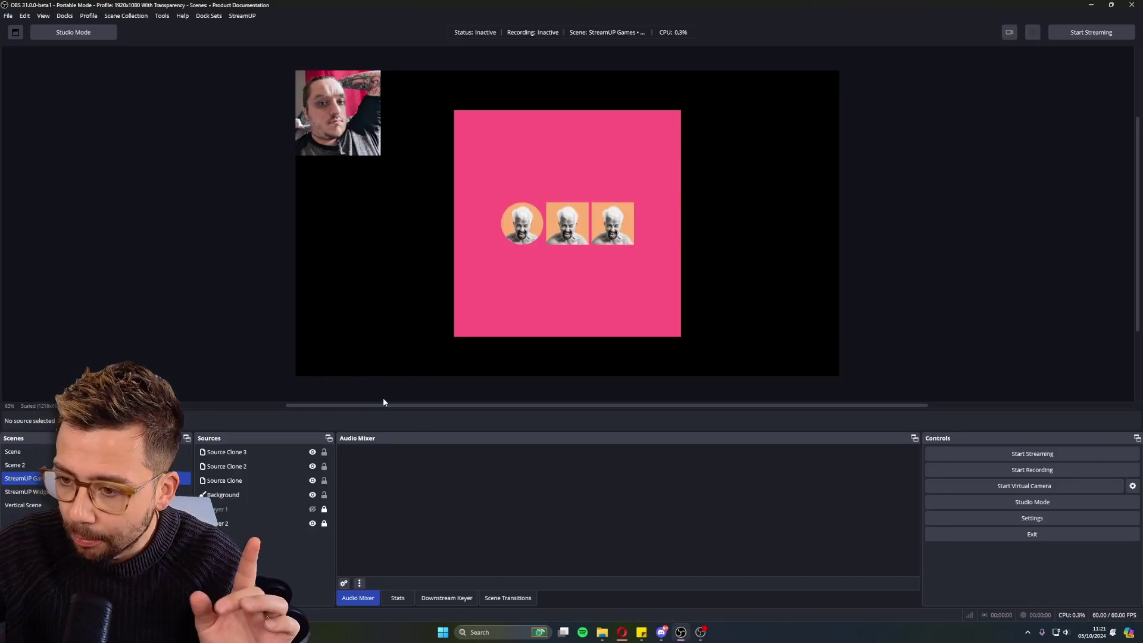
pyautogui.moveTo(383, 406)
pyautogui.mouseDown()
pyautogui.moveTo(216, 403)
pyautogui.moveTo(538, 420)
pyautogui.moveTo(332, 415)
pyautogui.moveTo(335, 405)
pyautogui.moveTo(403, 406)
pyautogui.mouseUp()
pyautogui.moveTo(1137, 149); pyautogui.dragTo(1132, 156)
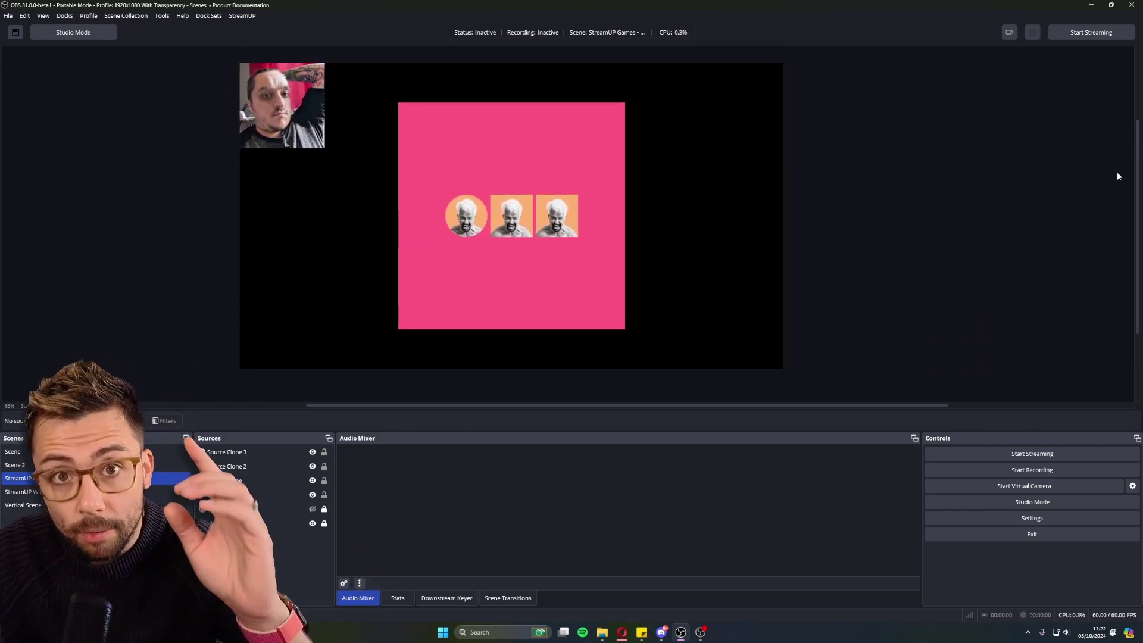
pyautogui.scroll(-6, 530, 232)
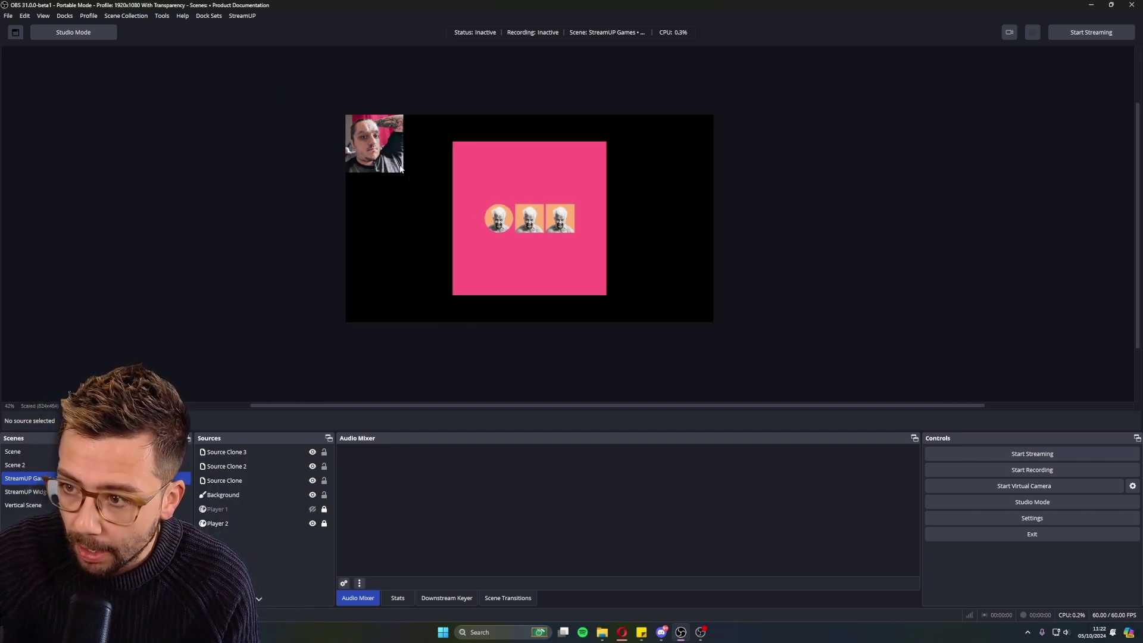
pyautogui.scroll(1, 531, 226)
pyautogui.scroll(1, 530, 226)
pyautogui.moveTo(702, 220); pyautogui.dragTo(746, 242)
pyautogui.scroll(2, 746, 243)
pyautogui.moveTo(331, 405); pyautogui.dragTo(355, 408)
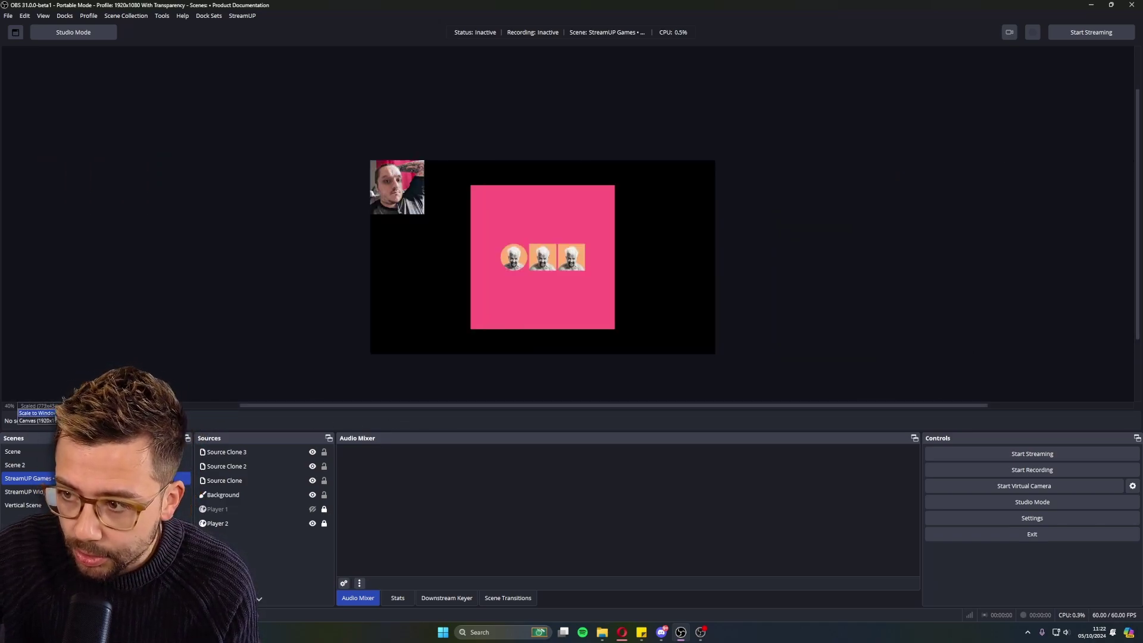
pyautogui.click(54, 414)
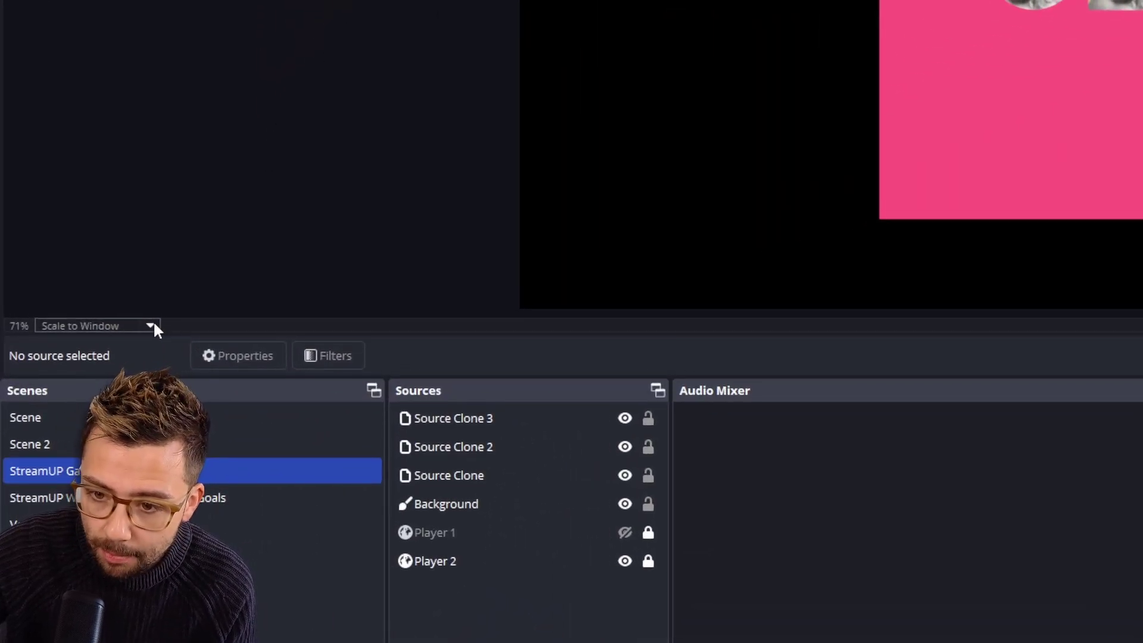
pyautogui.click(151, 327)
pyautogui.click(127, 353)
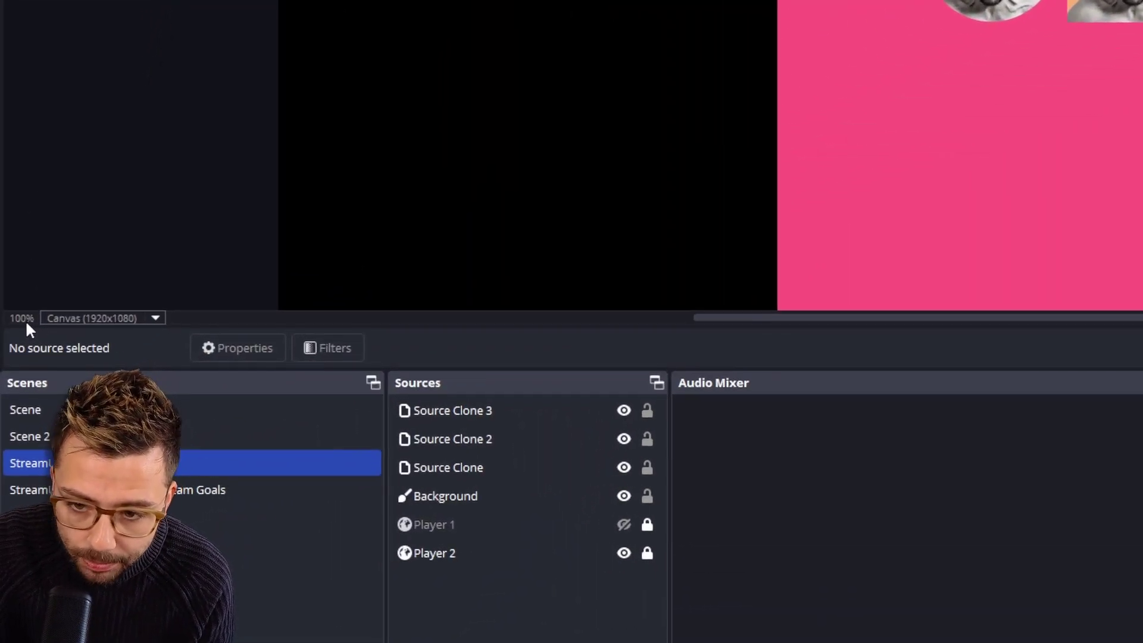
pyautogui.scroll(-8, 803, 285)
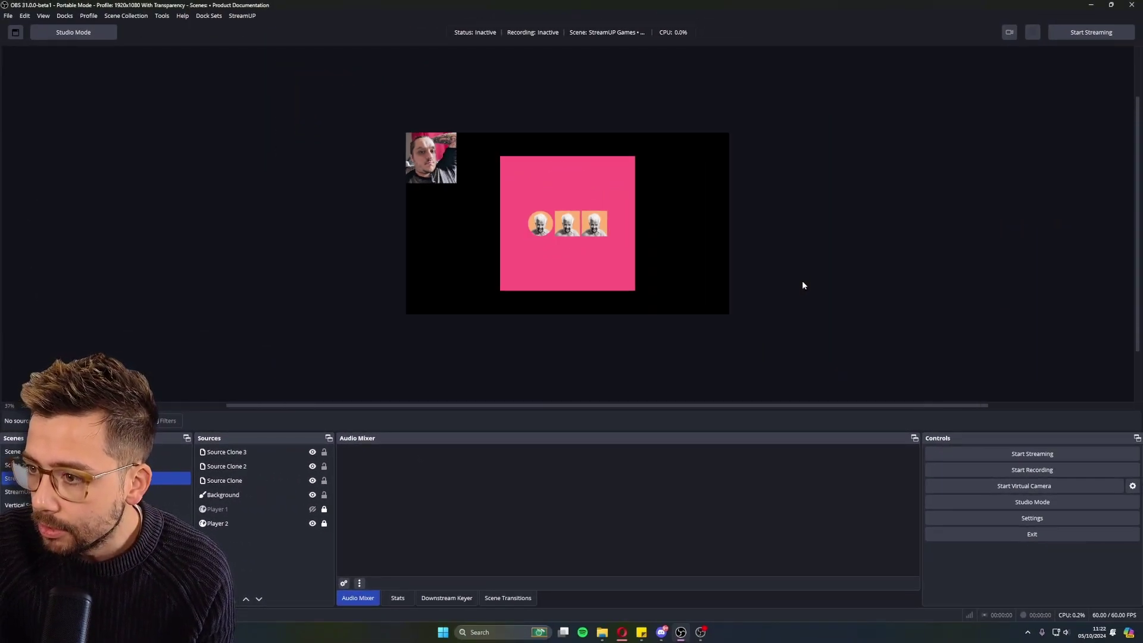
pyautogui.scroll(2, 802, 281)
pyautogui.scroll(-3, 802, 281)
pyautogui.scroll(4, 802, 284)
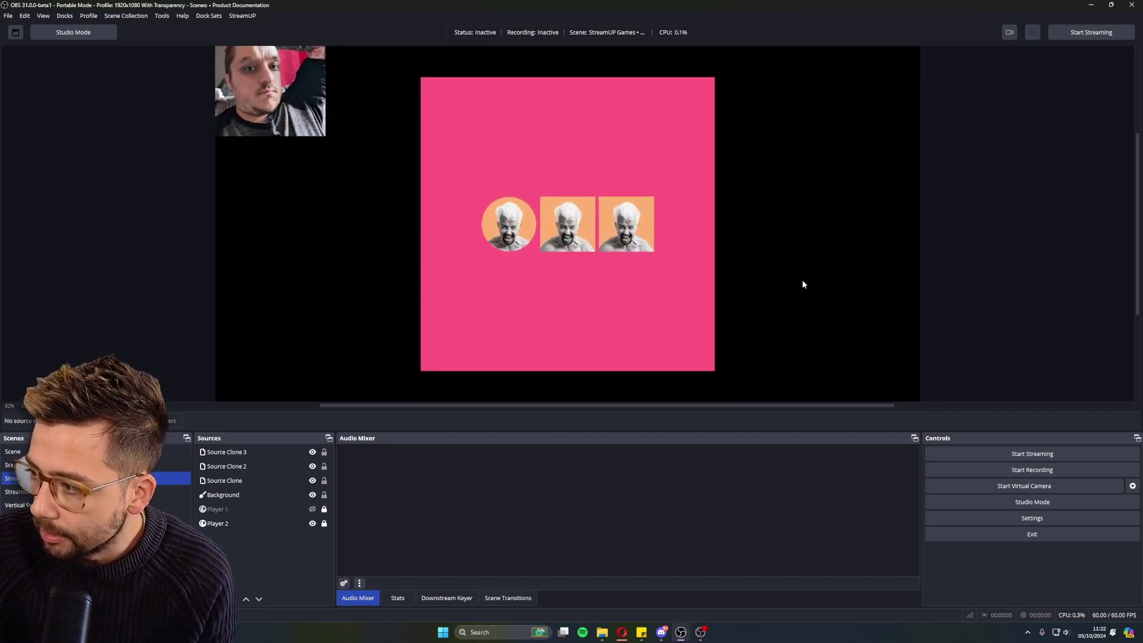
pyautogui.scroll(-2, 803, 284)
pyautogui.scroll(-2, 802, 284)
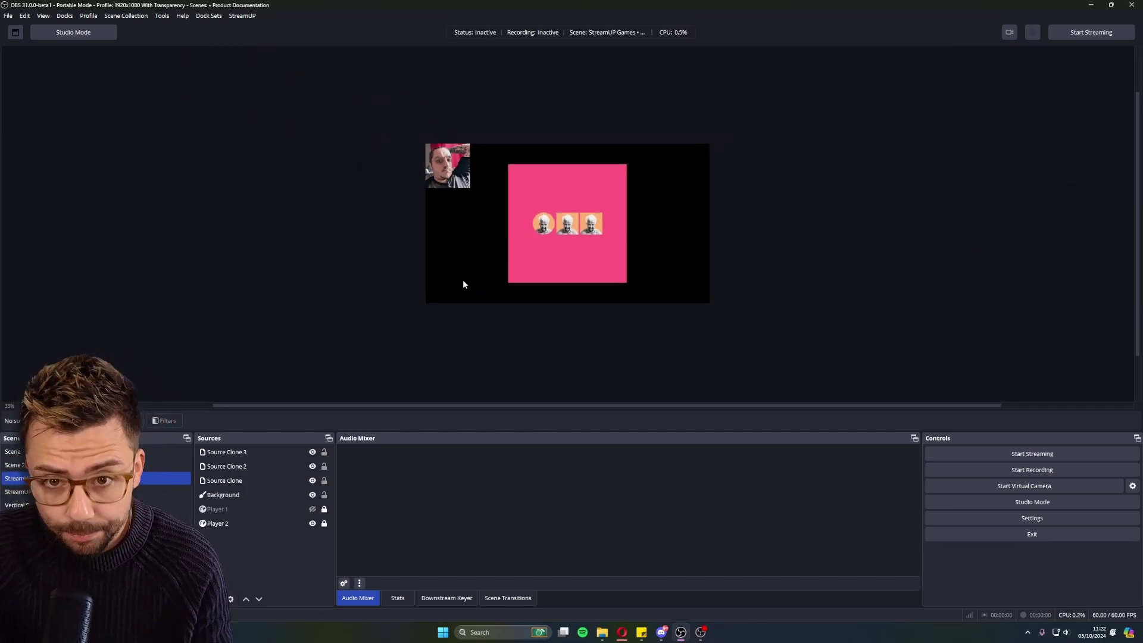
# Step: Add a Display Capture 2 source to StreamUP Games, leaving its display unselected
pyautogui.click(279, 524)
pyautogui.click(249, 545)
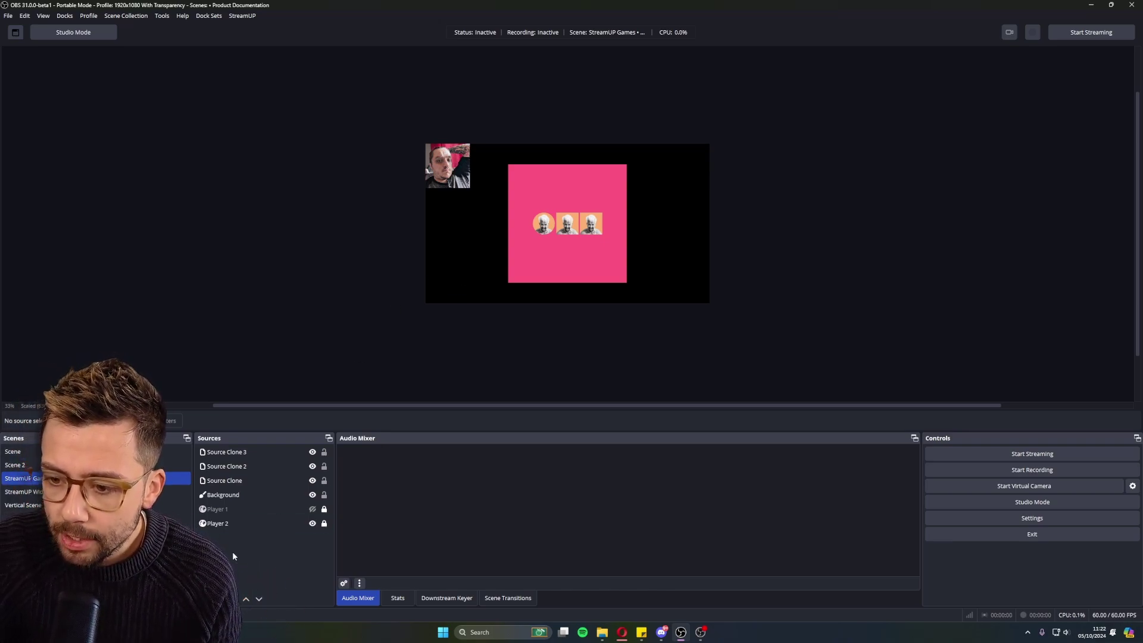
pyautogui.moveTo(267, 561)
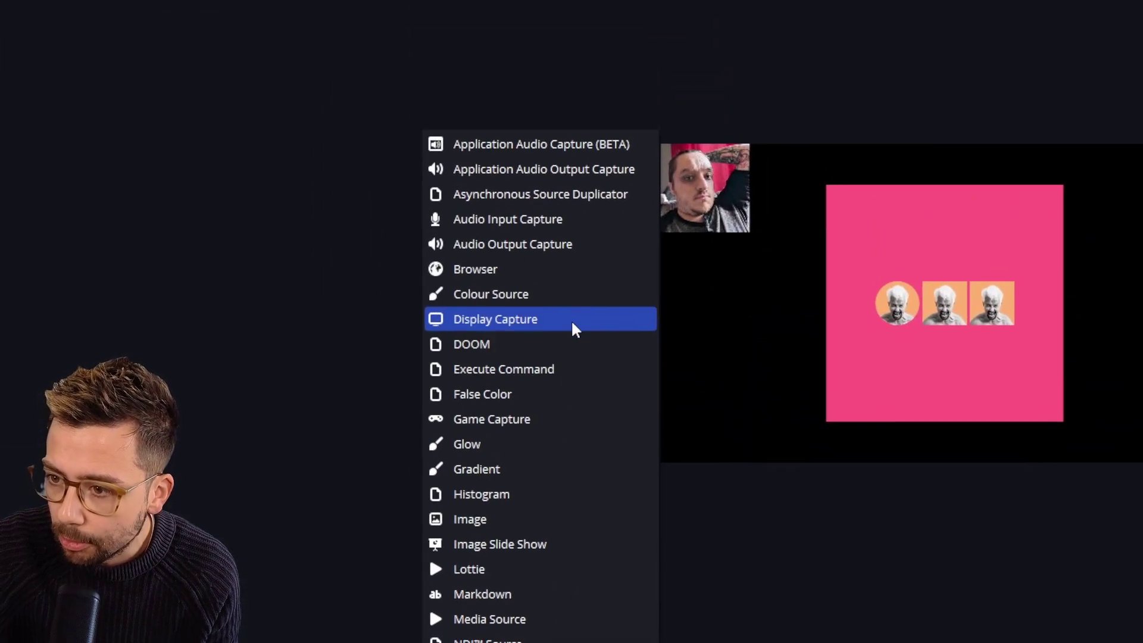
pyautogui.click(571, 319)
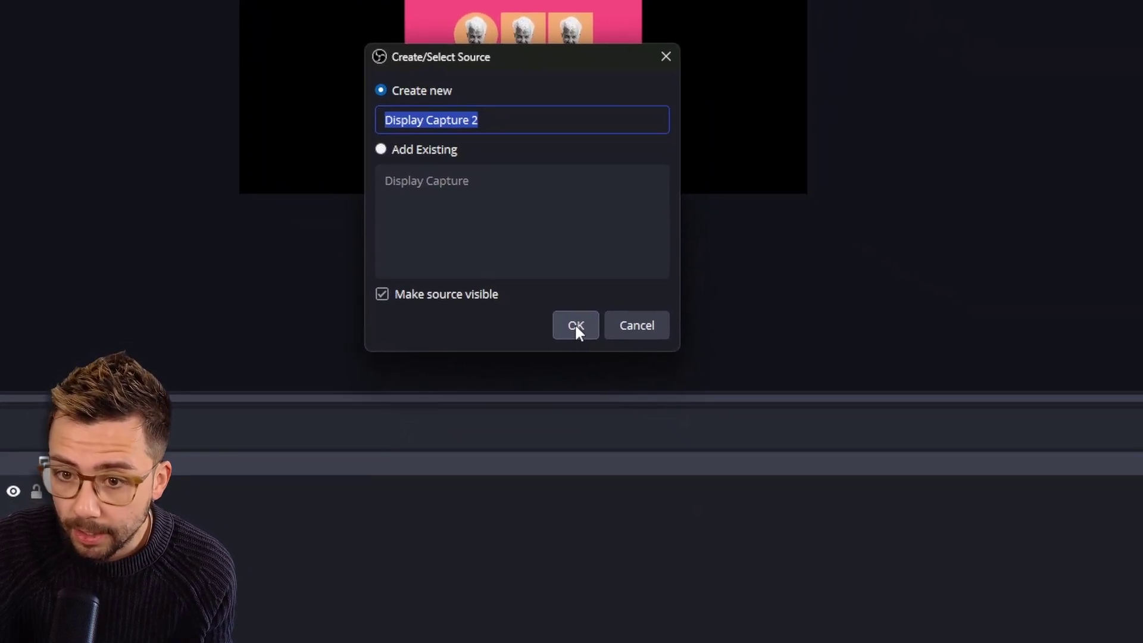
pyautogui.click(576, 328)
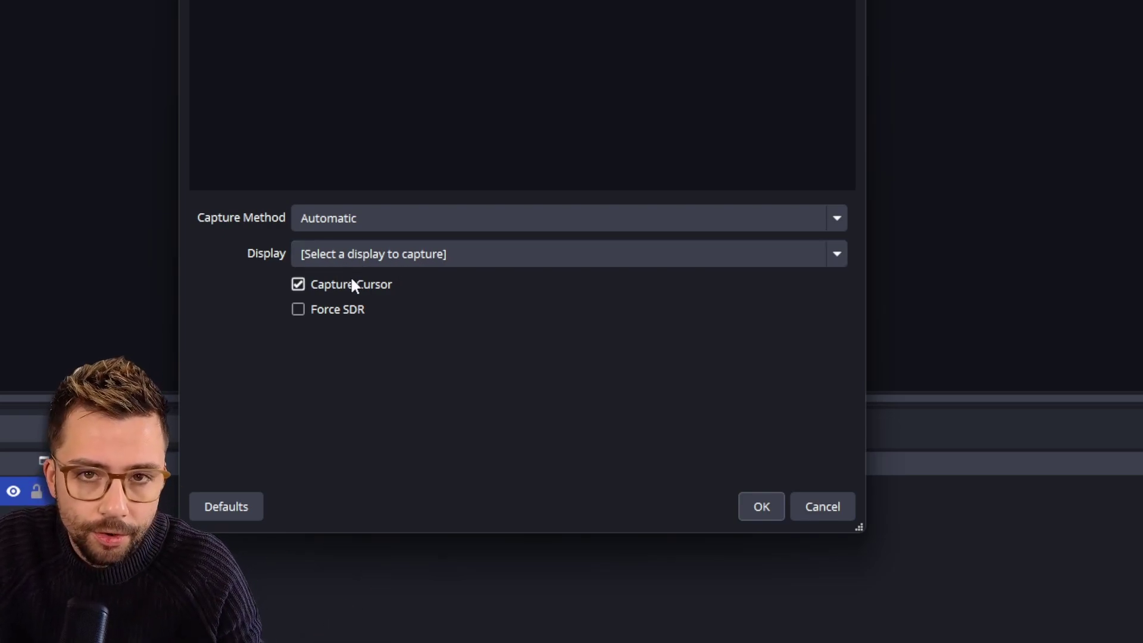
pyautogui.click(467, 252)
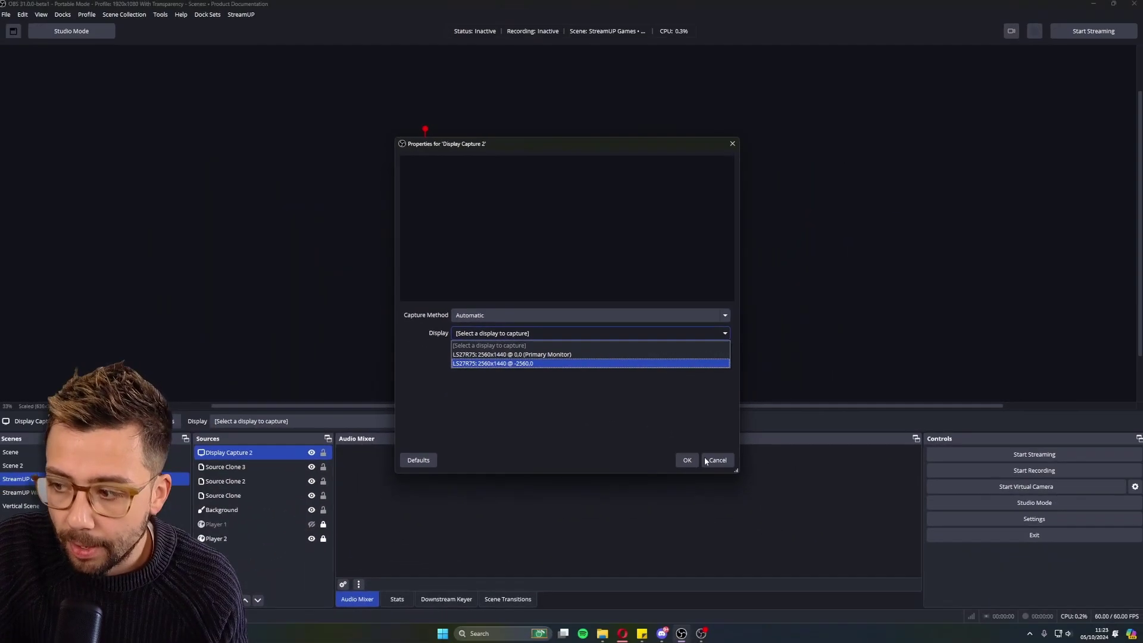
pyautogui.click(823, 507)
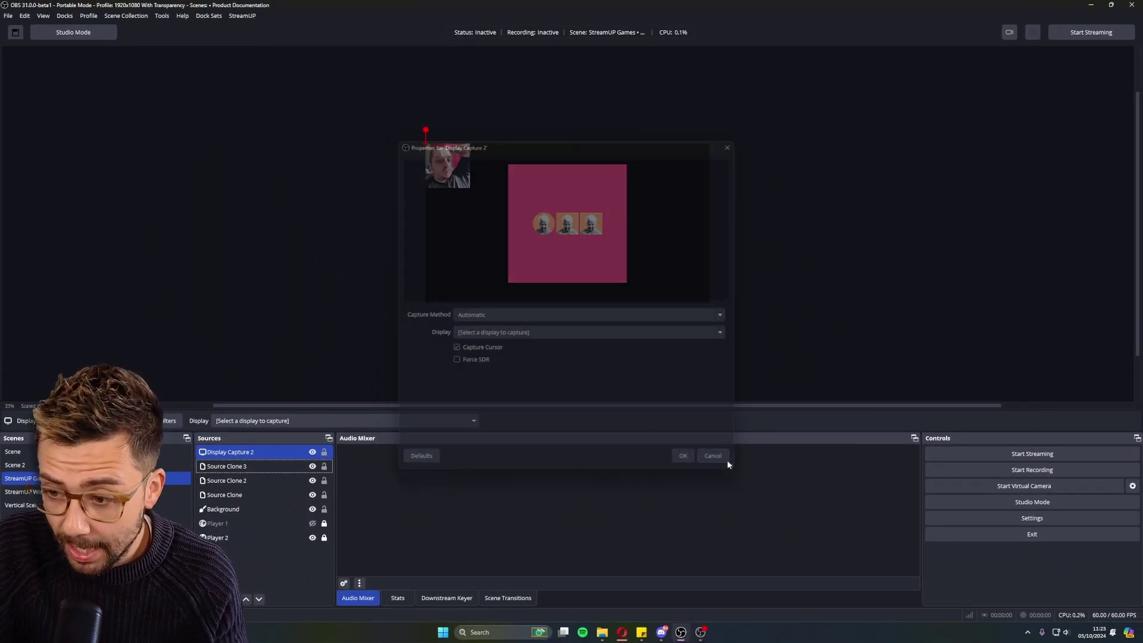
# Step: Add a Window Capture 2 source to the StreamUP Games scene
pyautogui.rightClick(271, 556)
pyautogui.moveTo(282, 565)
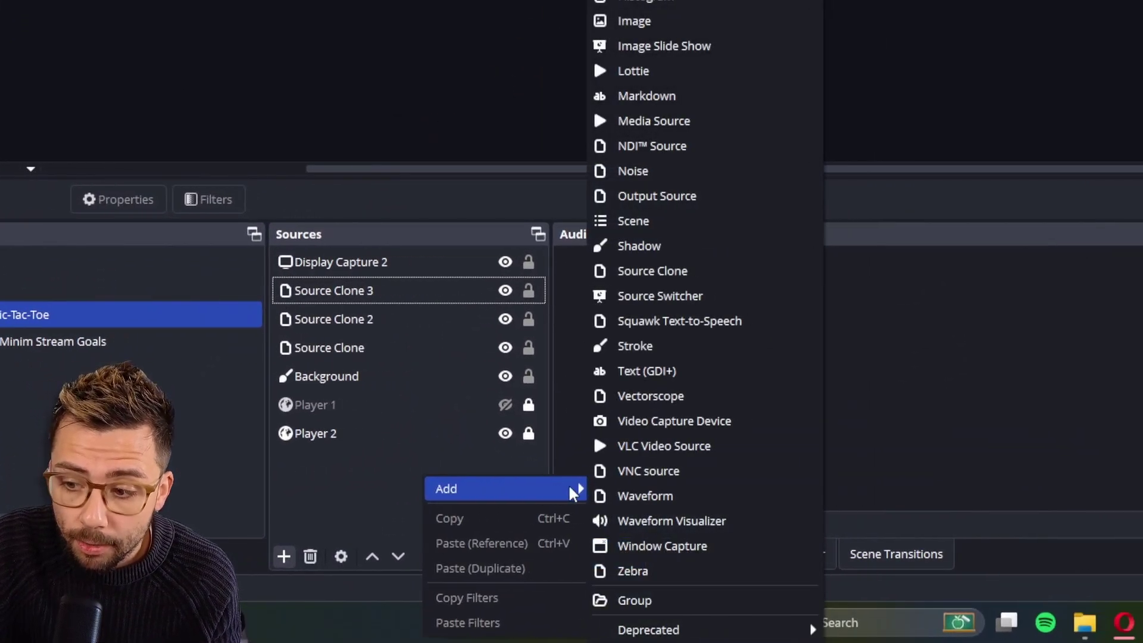
pyautogui.click(572, 543)
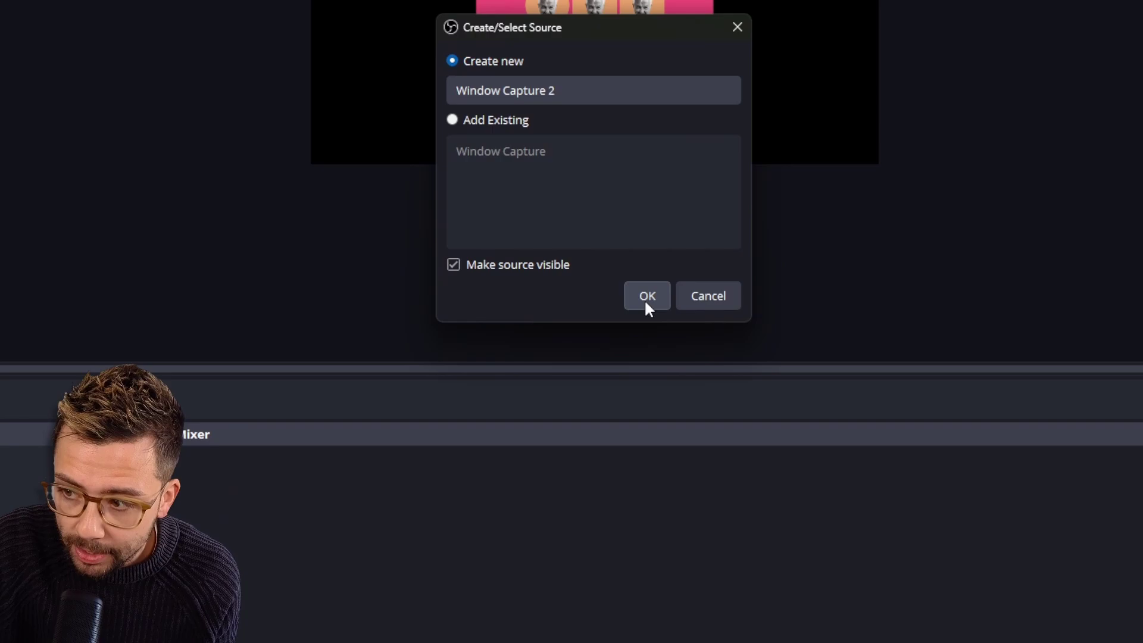
pyautogui.click(645, 299)
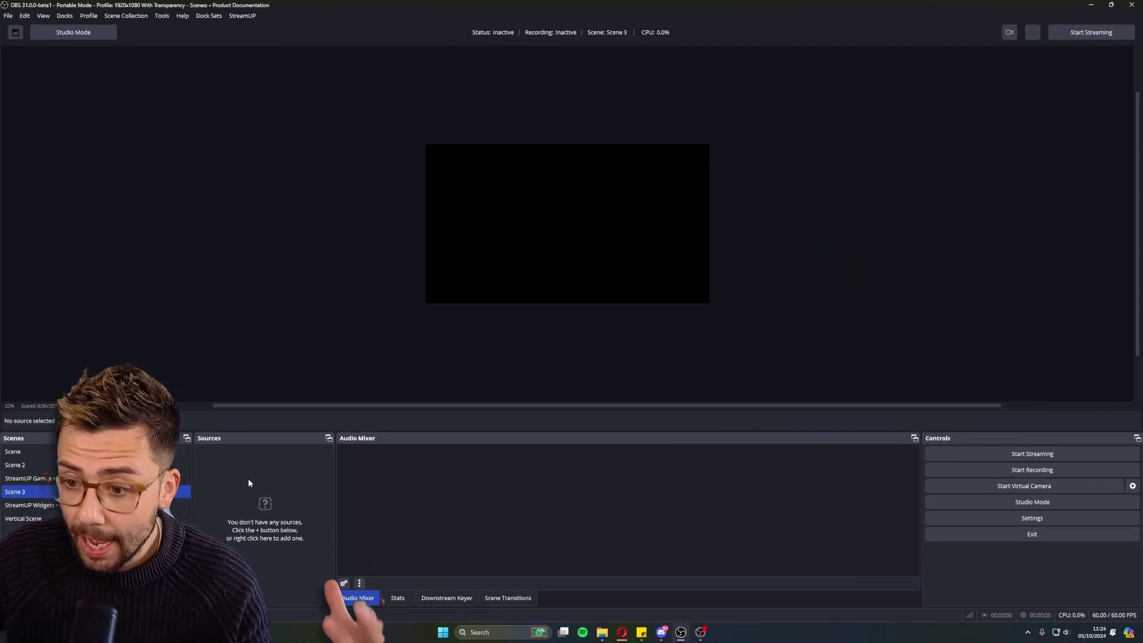
# Step: Add Video Capture Device 2 to Scene 3 with OBS Virtual Camera as its device, then deselect it
pyautogui.rightClick(233, 488)
pyautogui.moveTo(256, 493)
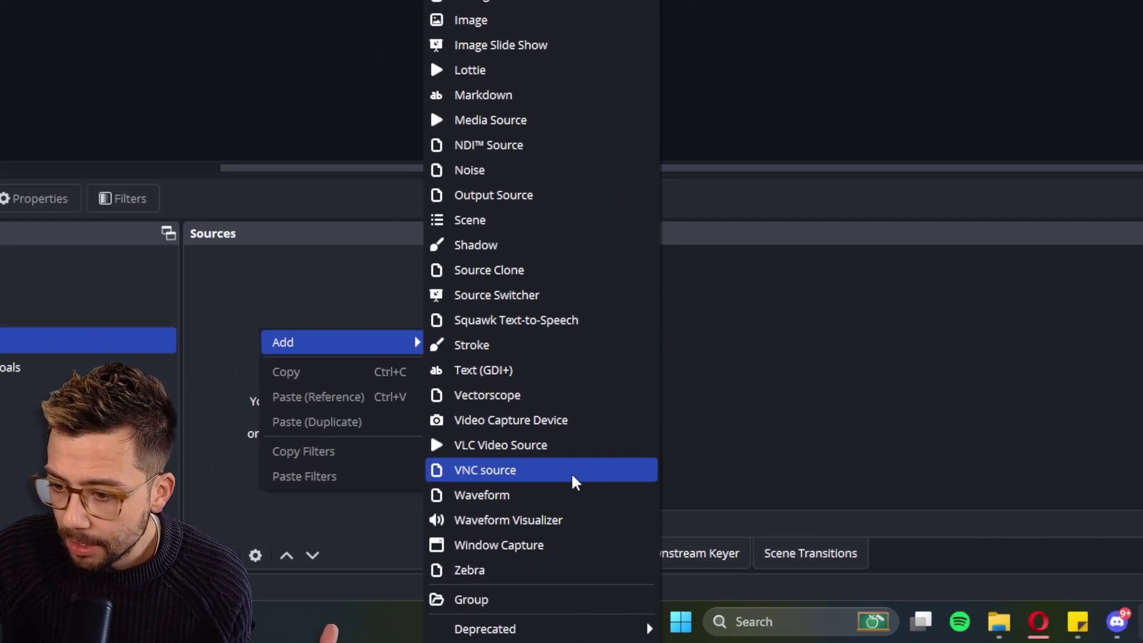
pyautogui.click(571, 421)
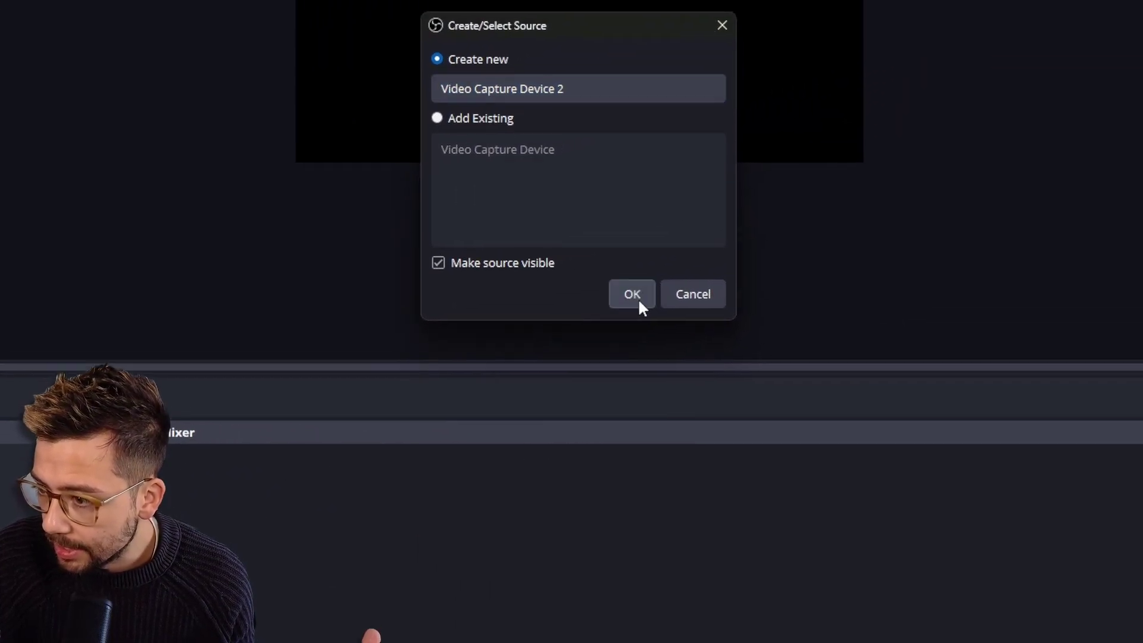
pyautogui.click(638, 298)
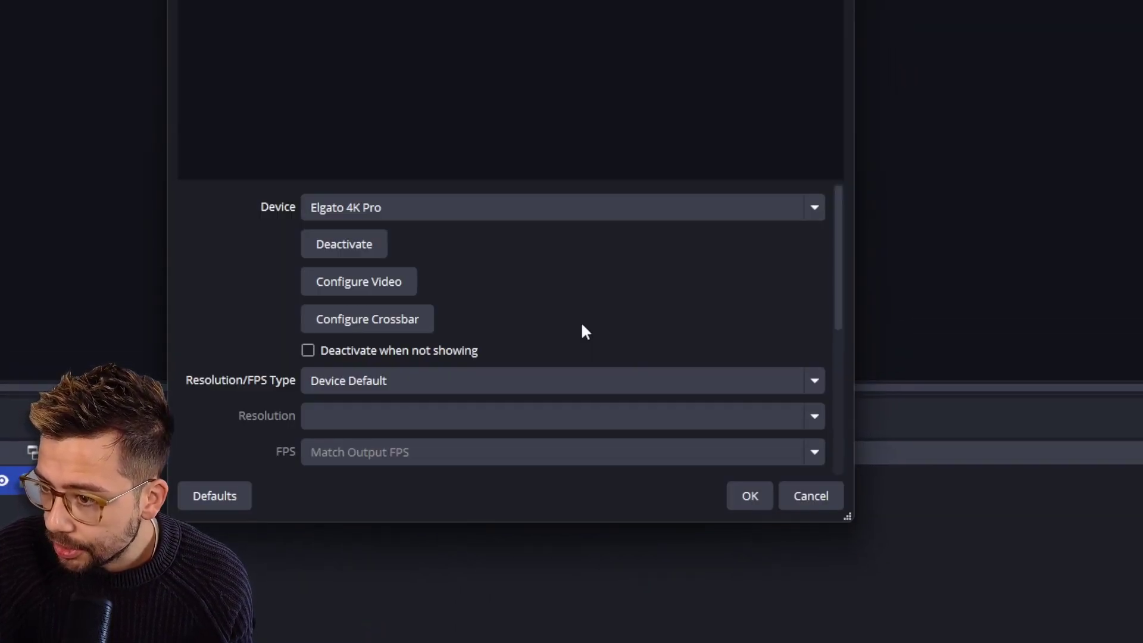
pyautogui.click(544, 291)
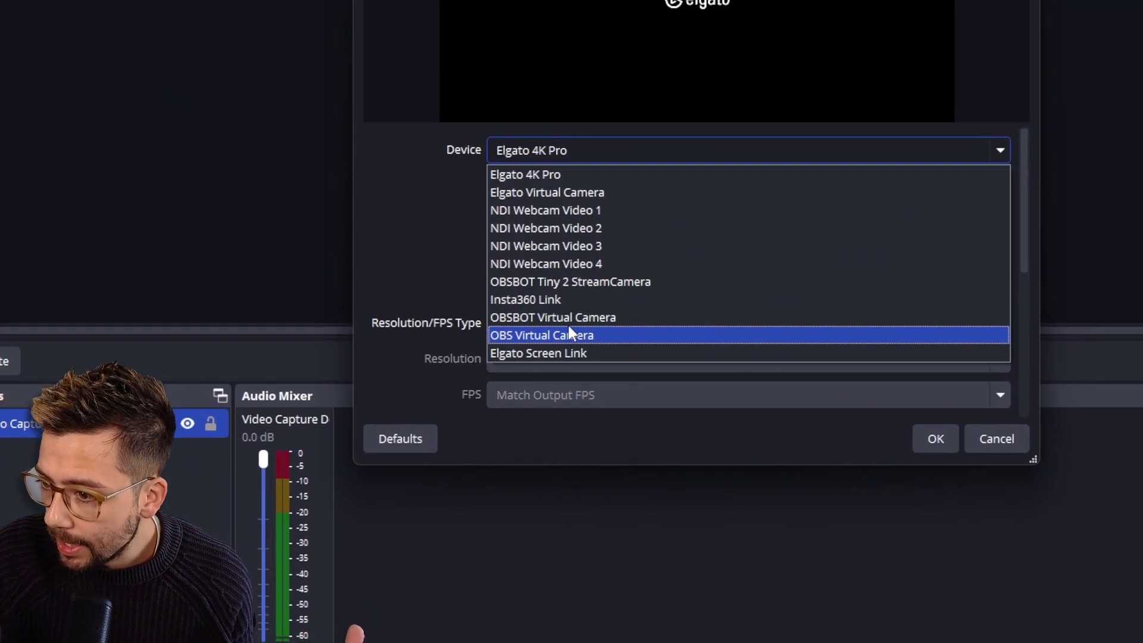
pyautogui.click(503, 416)
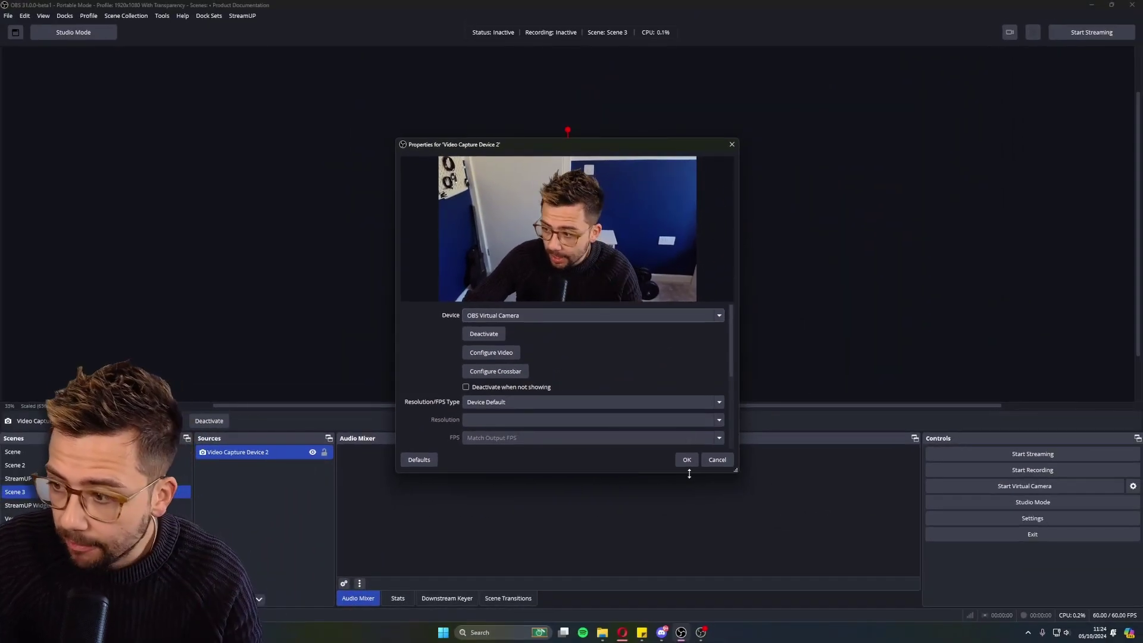
pyautogui.click(942, 434)
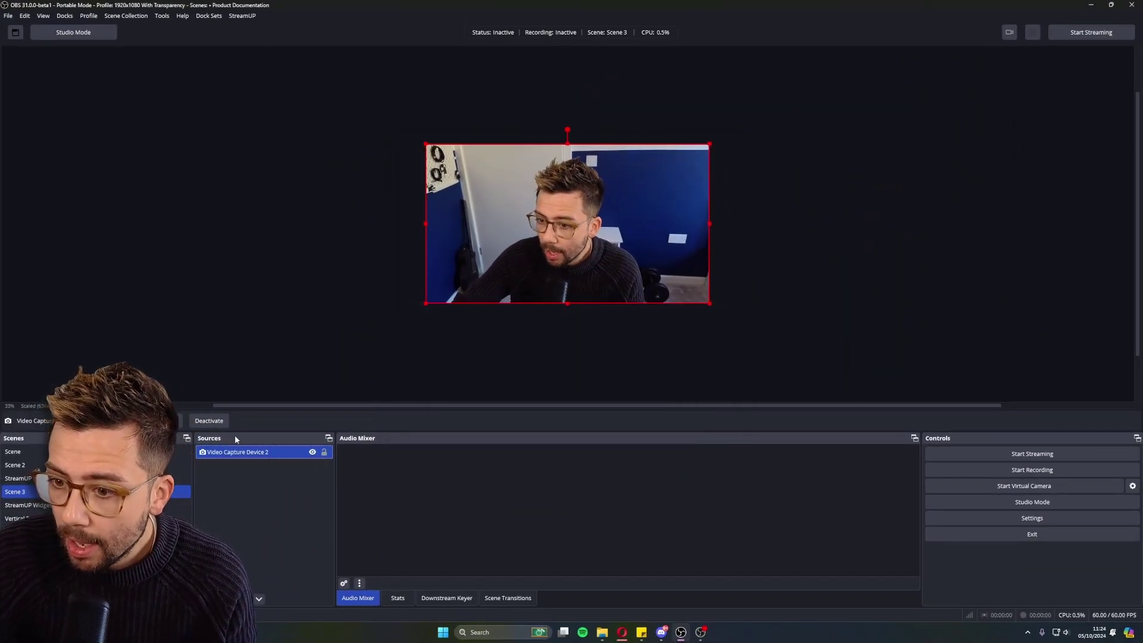
pyautogui.click(521, 345)
pyautogui.scroll(5, 522, 345)
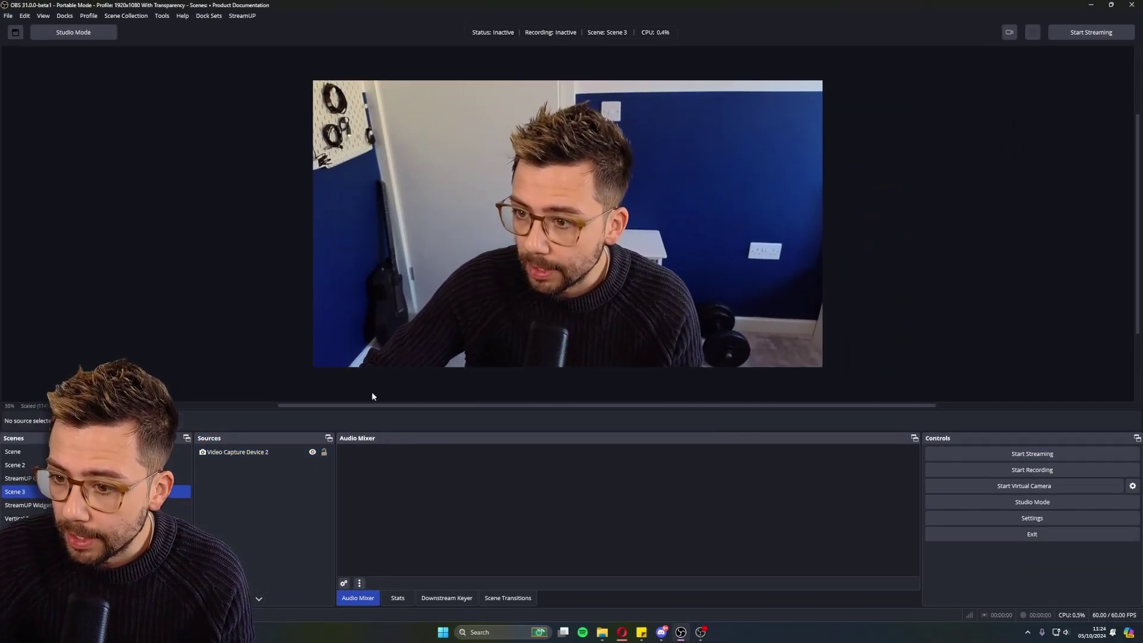
# Step: Add an NVIDIA Blur Filter to the camera source, adjust its blur strength, then delete it
pyautogui.rightClick(241, 456)
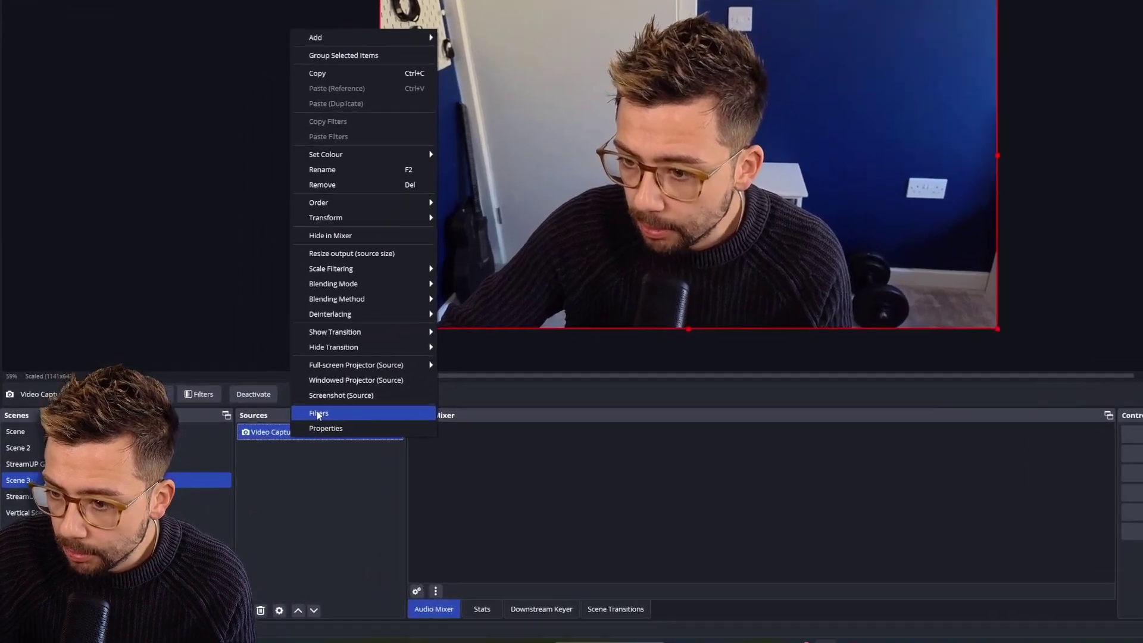
pyautogui.click(319, 415)
pyautogui.rightClick(569, 323)
pyautogui.moveTo(665, 335)
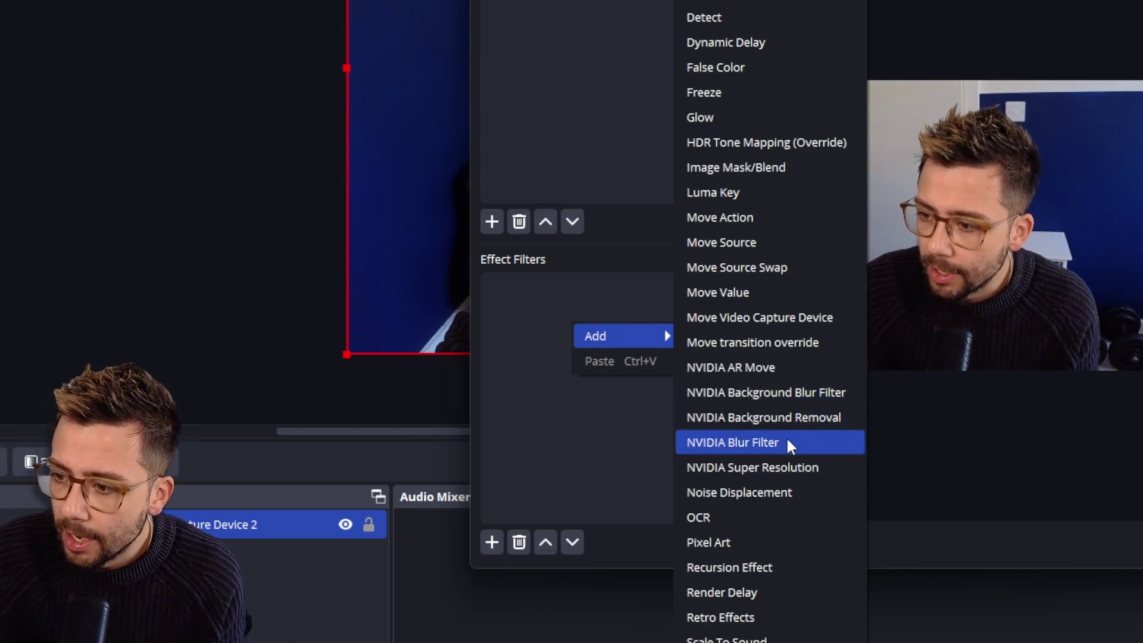
pyautogui.click(766, 442)
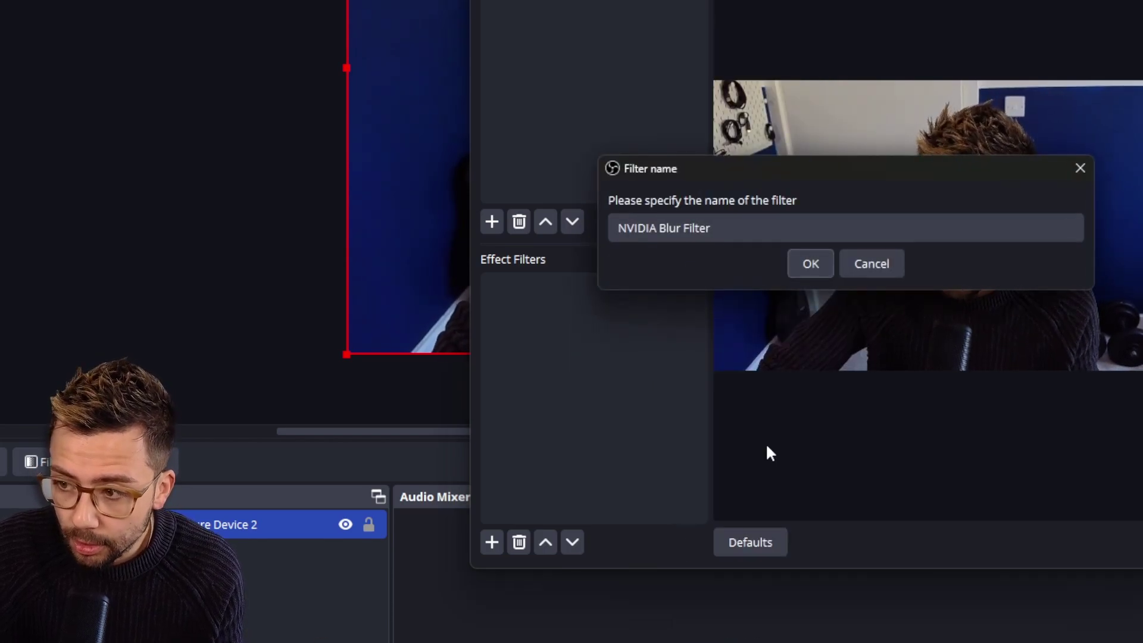
pyautogui.click(811, 263)
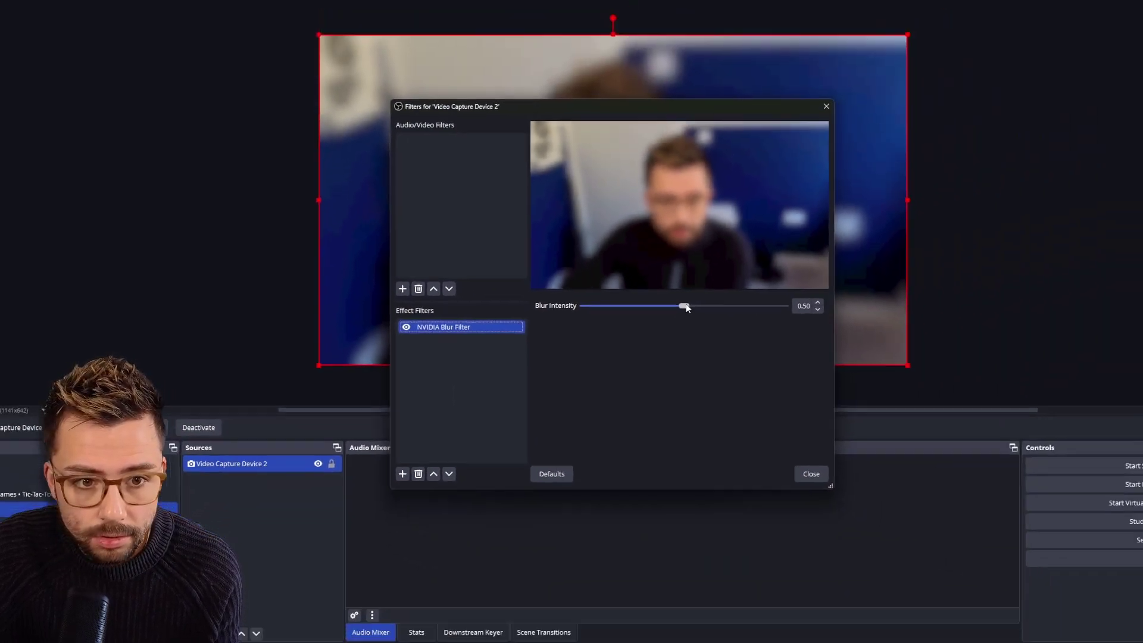
pyautogui.moveTo(686, 307); pyautogui.dragTo(621, 317)
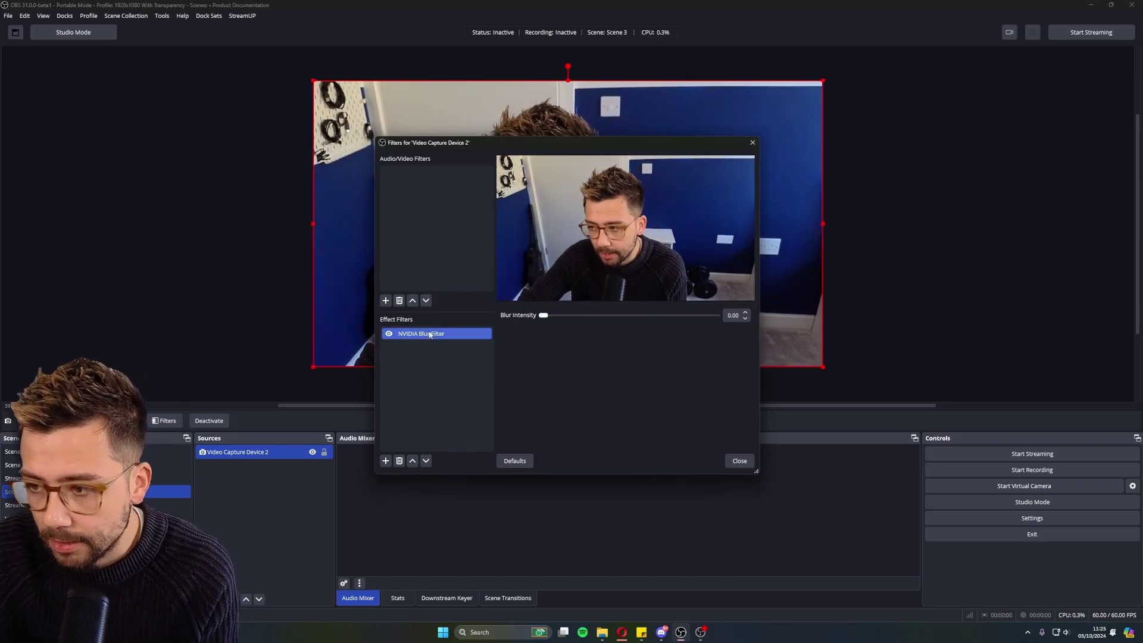
pyautogui.press('Delete')
pyautogui.press('Return')
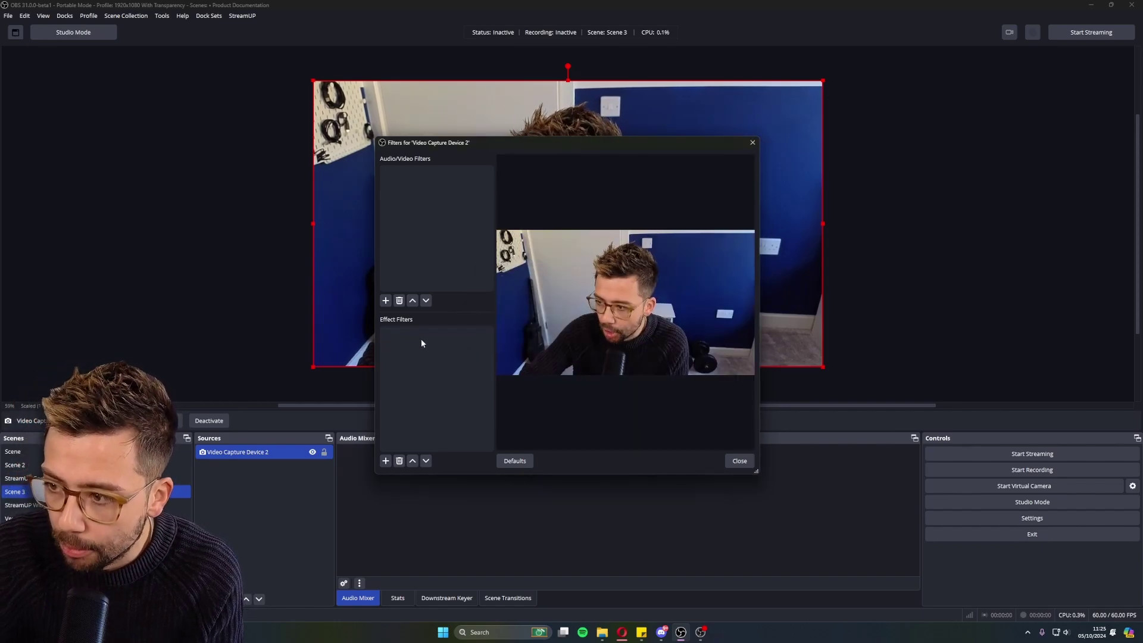
# Step: Add an NVIDIA Background Blur Filter and lower its Blur Intensity to 0.15
pyautogui.rightClick(420, 339)
pyautogui.moveTo(443, 346)
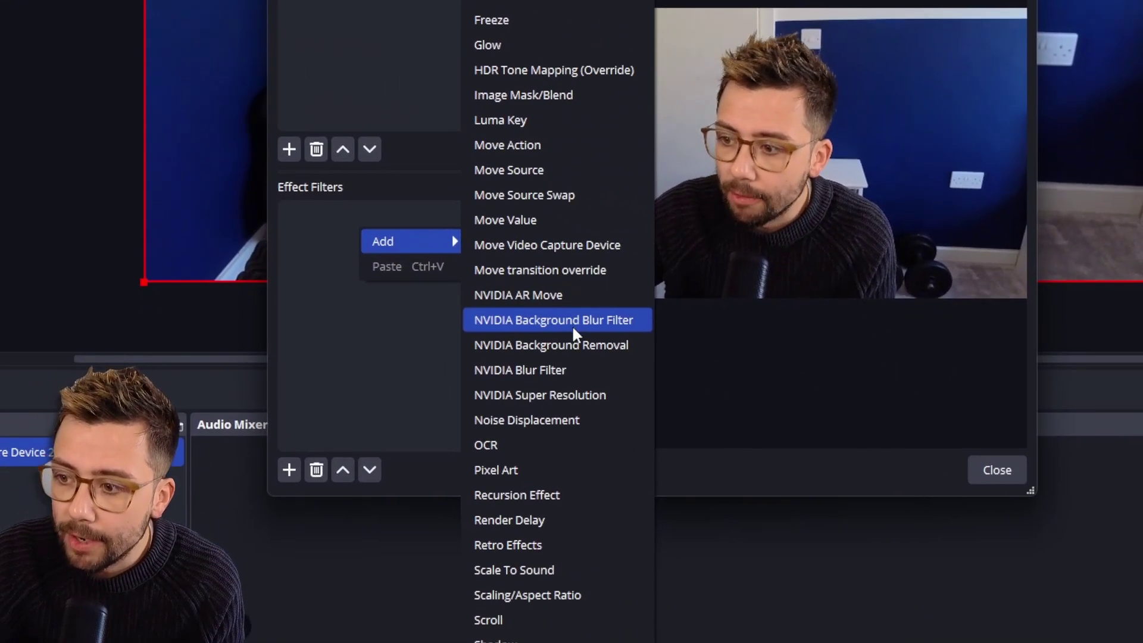
pyautogui.click(572, 324)
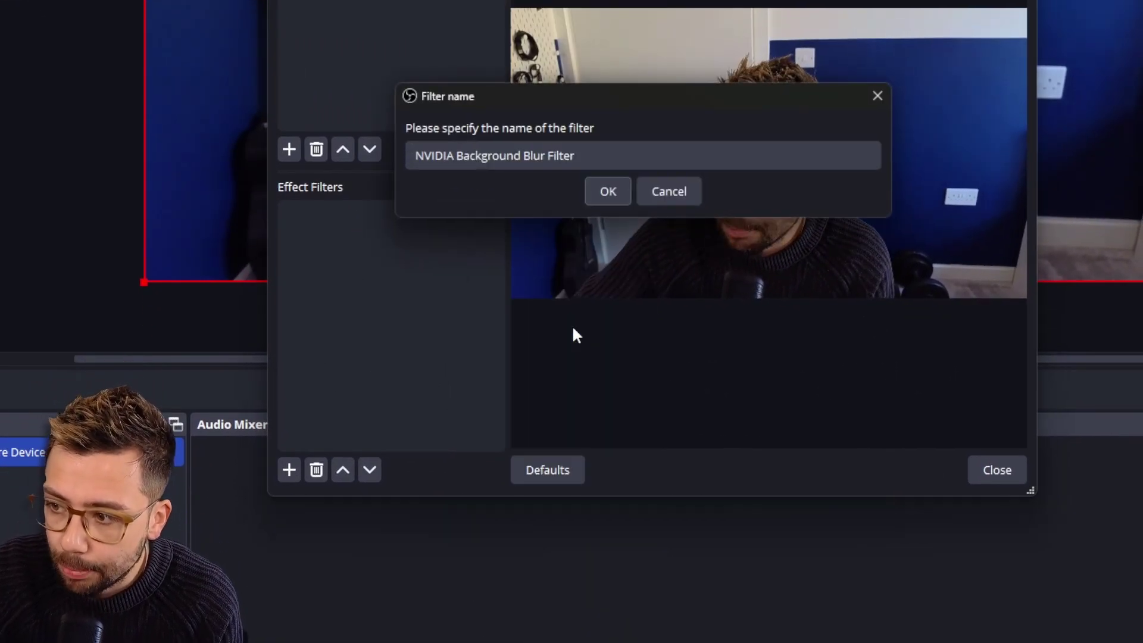
pyautogui.click(605, 190)
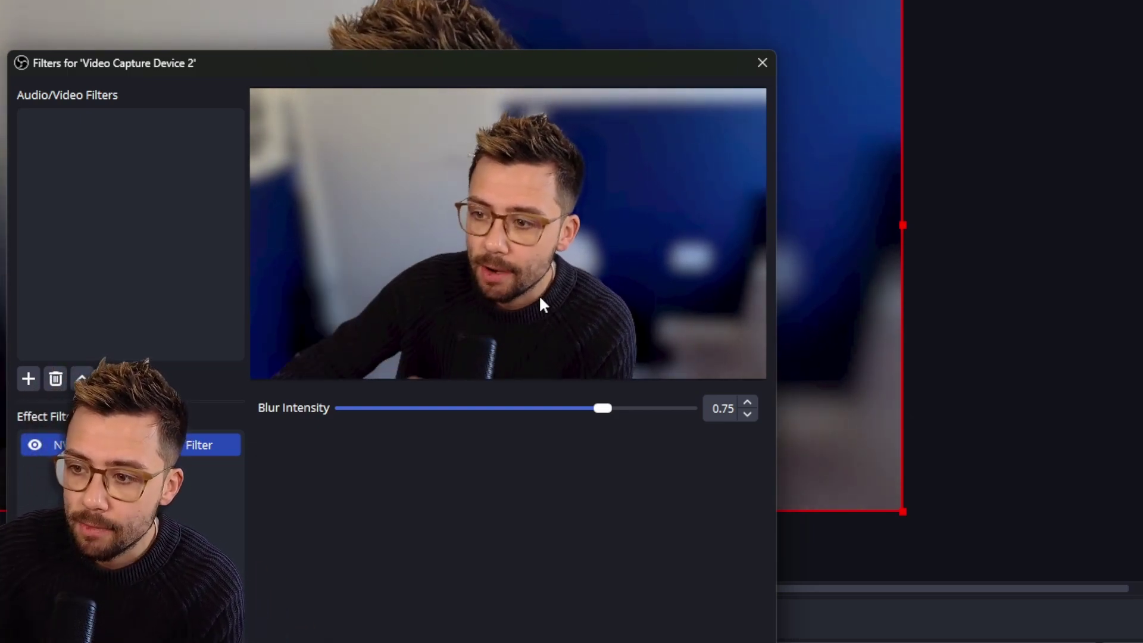
pyautogui.moveTo(602, 410); pyautogui.dragTo(391, 420)
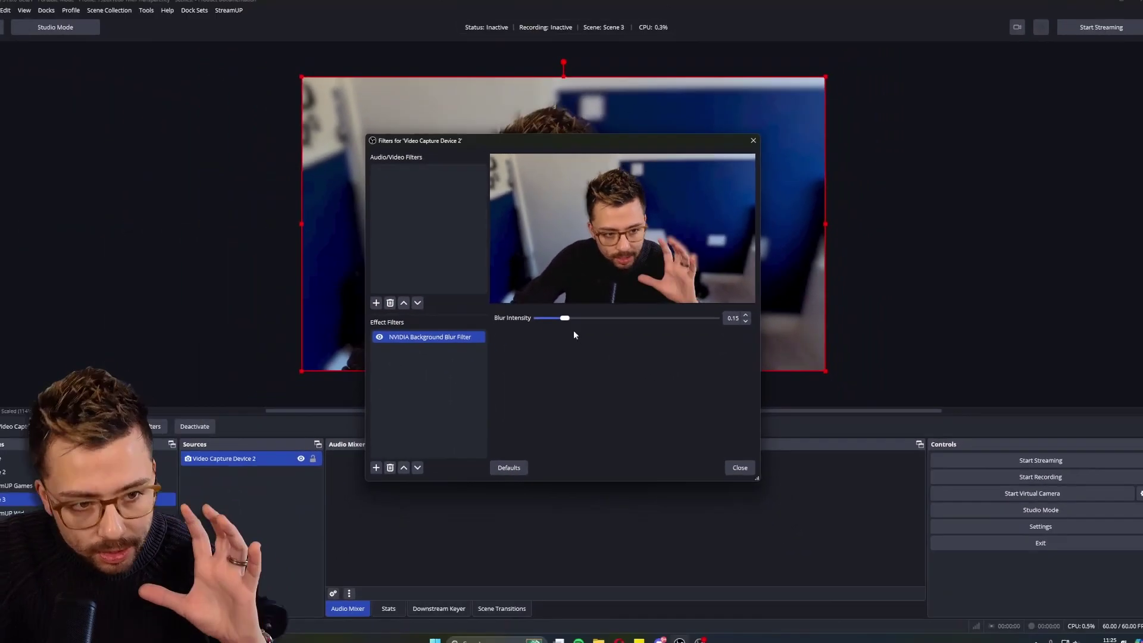
pyautogui.click(422, 336)
pyautogui.press('Delete')
pyautogui.press('Return')
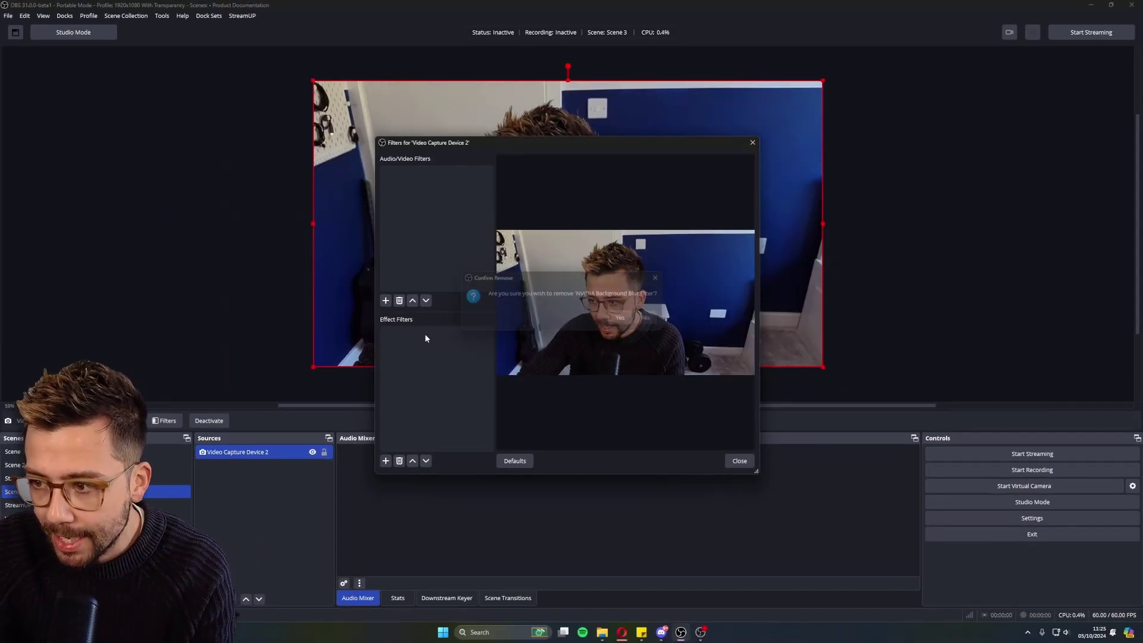
pyautogui.rightClick(426, 336)
pyautogui.moveTo(451, 343)
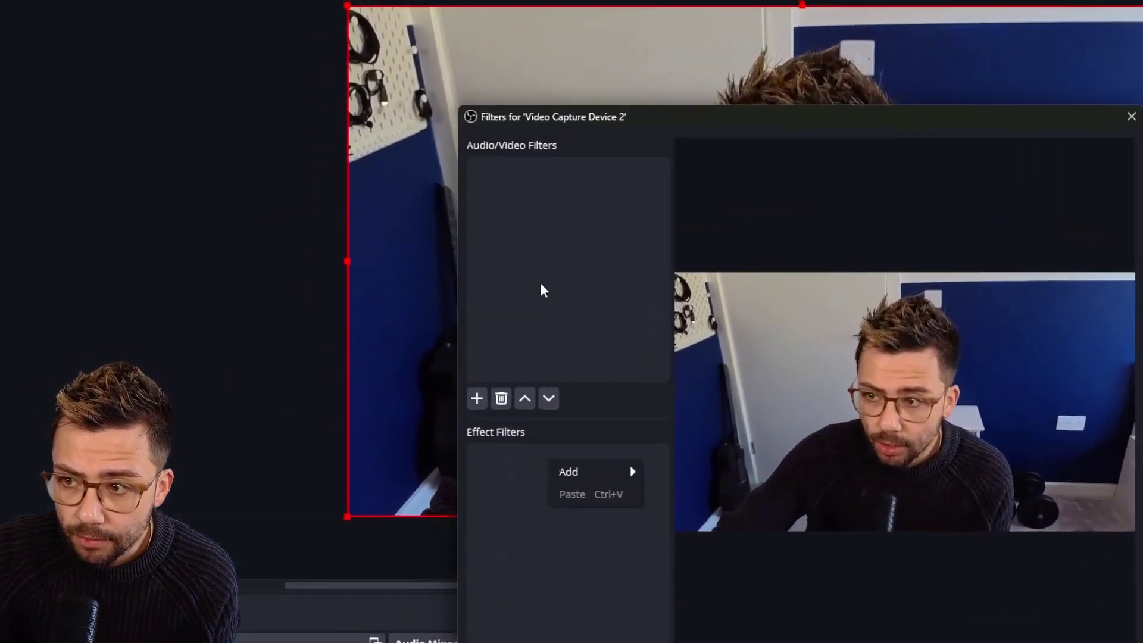
pyautogui.rightClick(546, 289)
pyautogui.moveTo(624, 294)
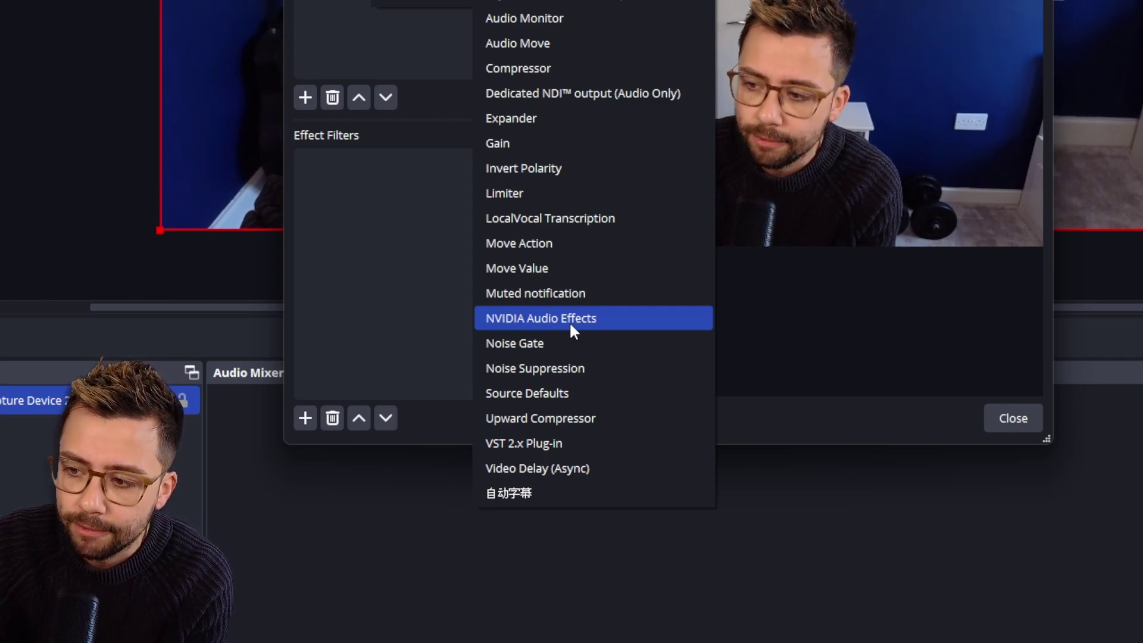
pyautogui.click(569, 322)
pyautogui.click(621, 139)
pyautogui.click(737, 131)
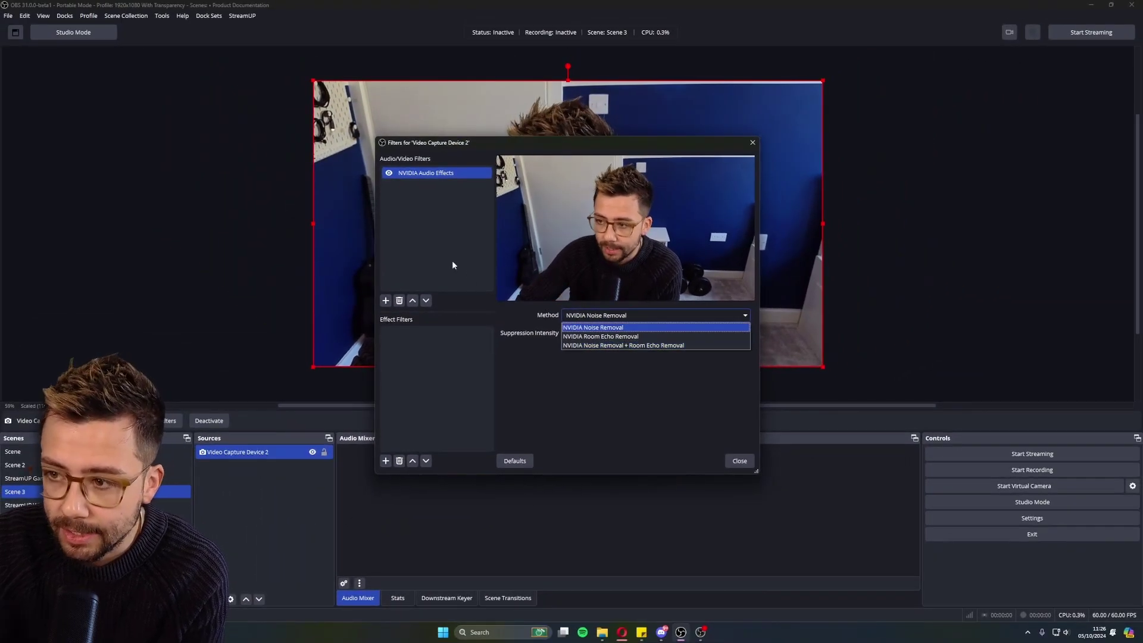
pyautogui.click(437, 184)
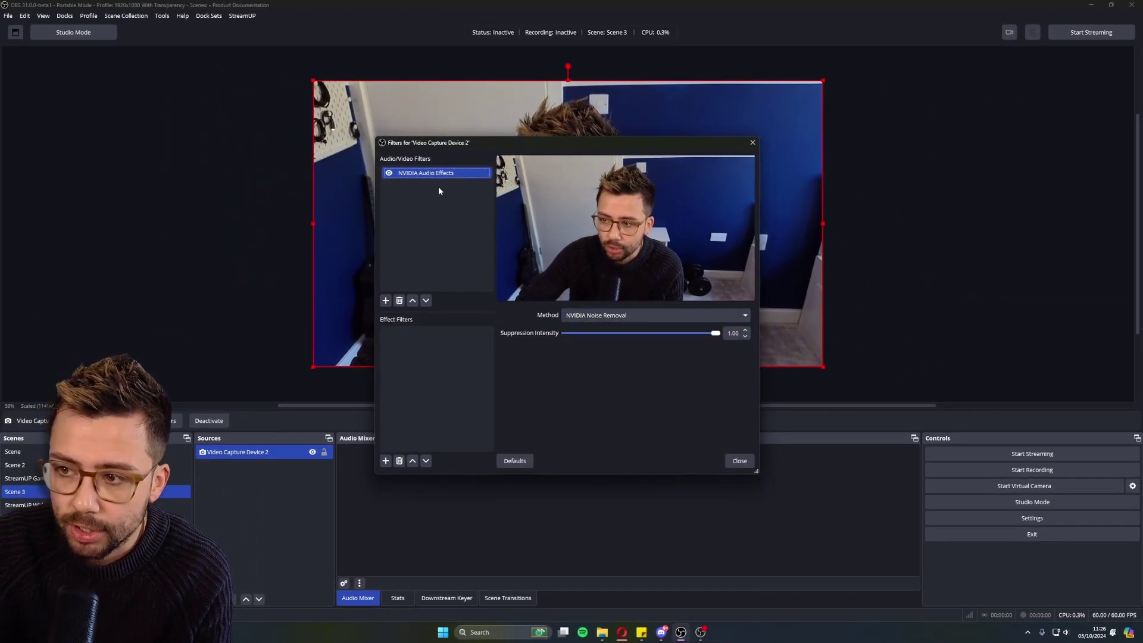
pyautogui.press('Delete')
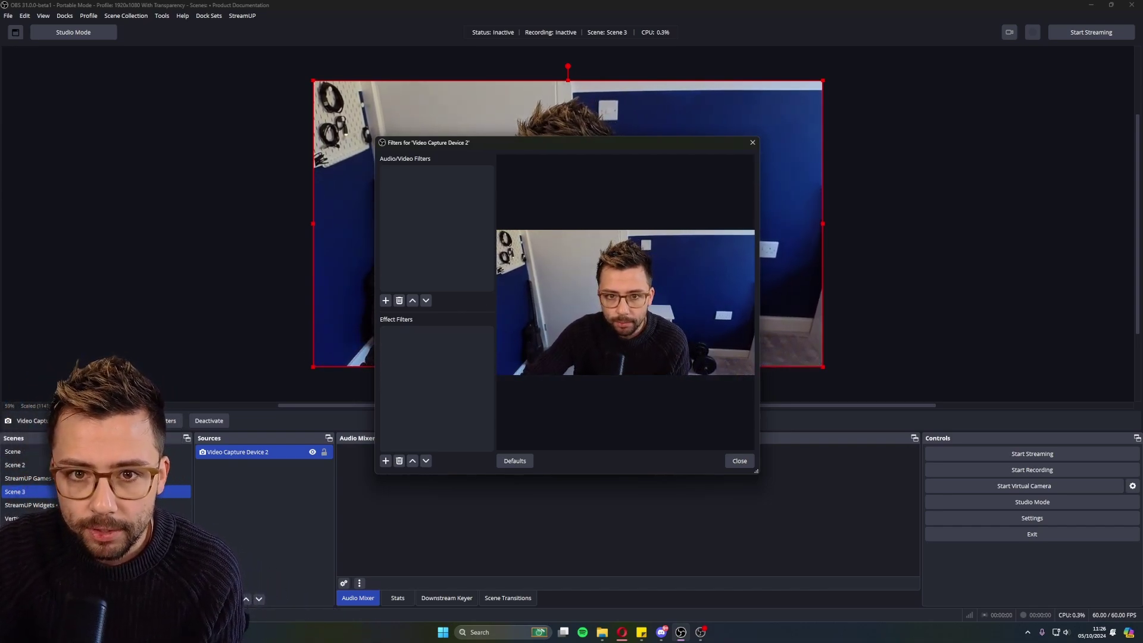
# Step: Close the filters window, return to StreamUP Games, and switch to the 720 profile
pyautogui.click(751, 144)
pyautogui.press('Up')
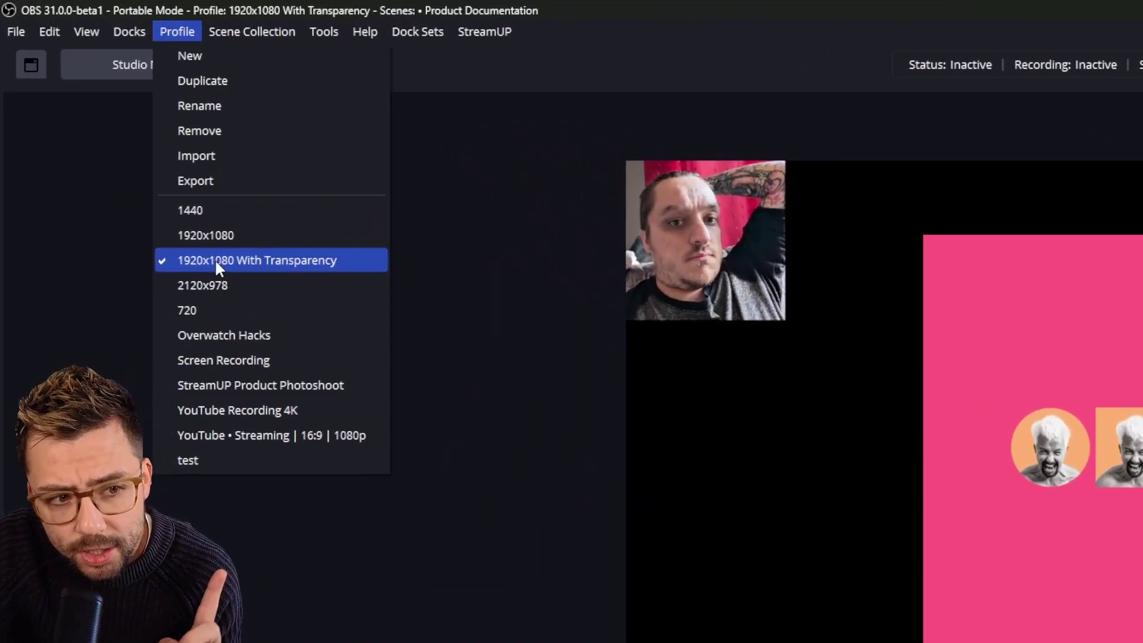
pyautogui.click(215, 306)
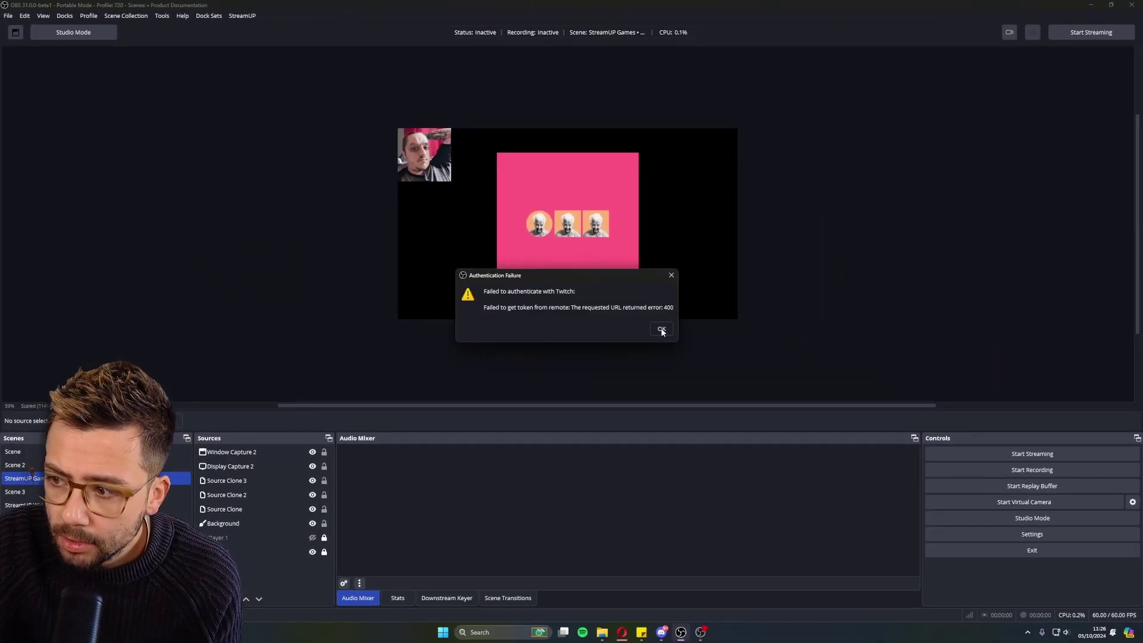
pyautogui.click(662, 330)
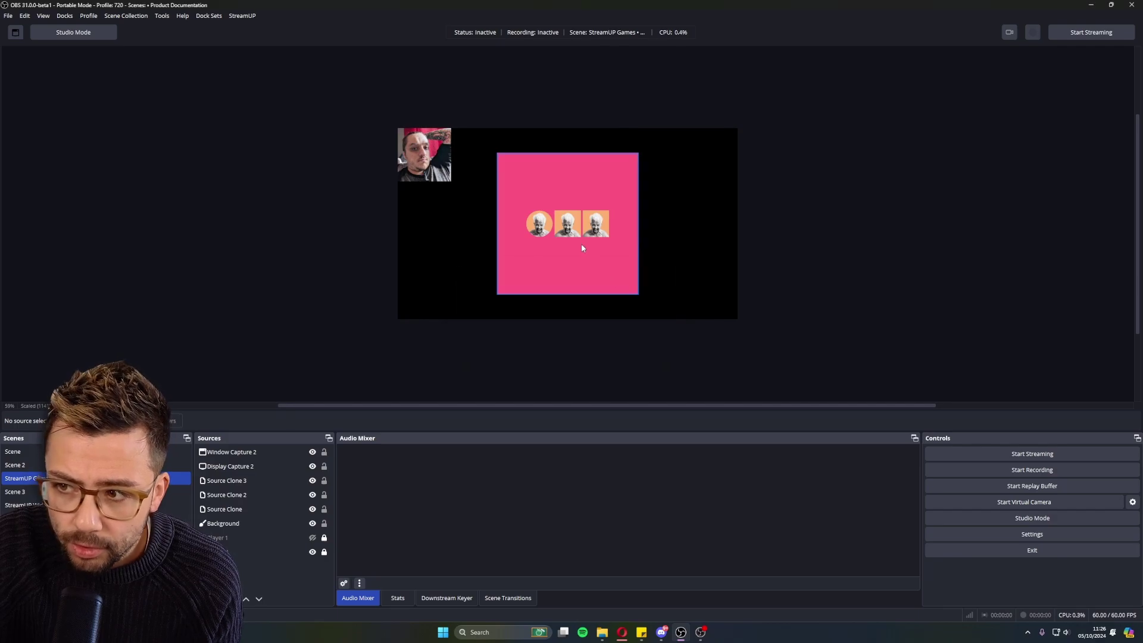
# Step: Switch to the 1440, then 720, then YouTube Recording 4K profiles, dismissing each Twitch error
pyautogui.click(87, 16)
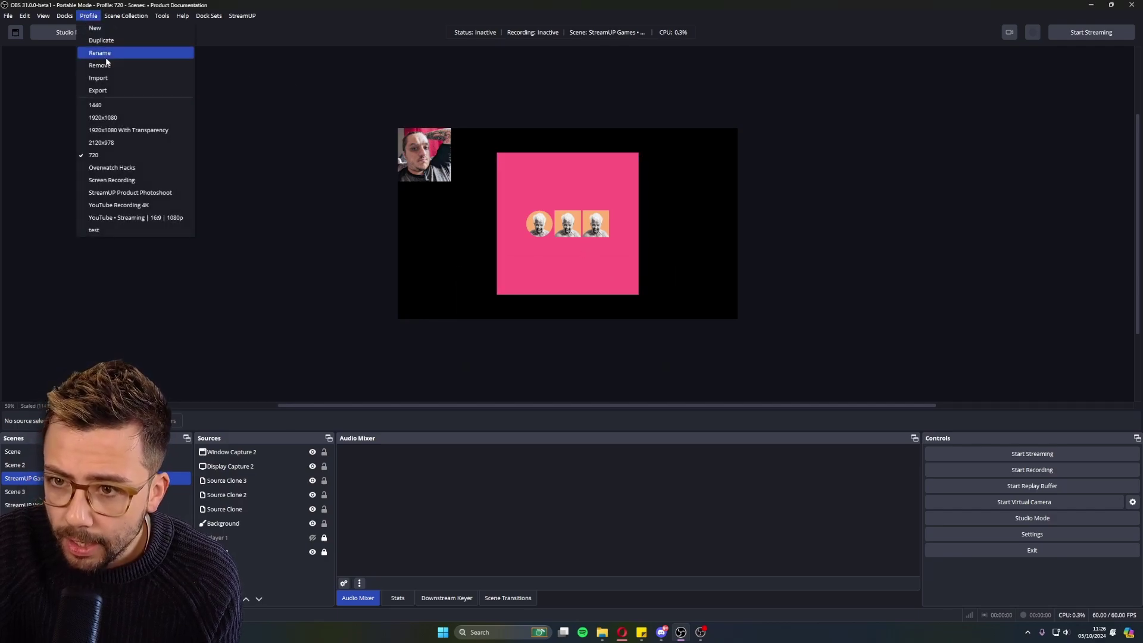
pyautogui.click(109, 106)
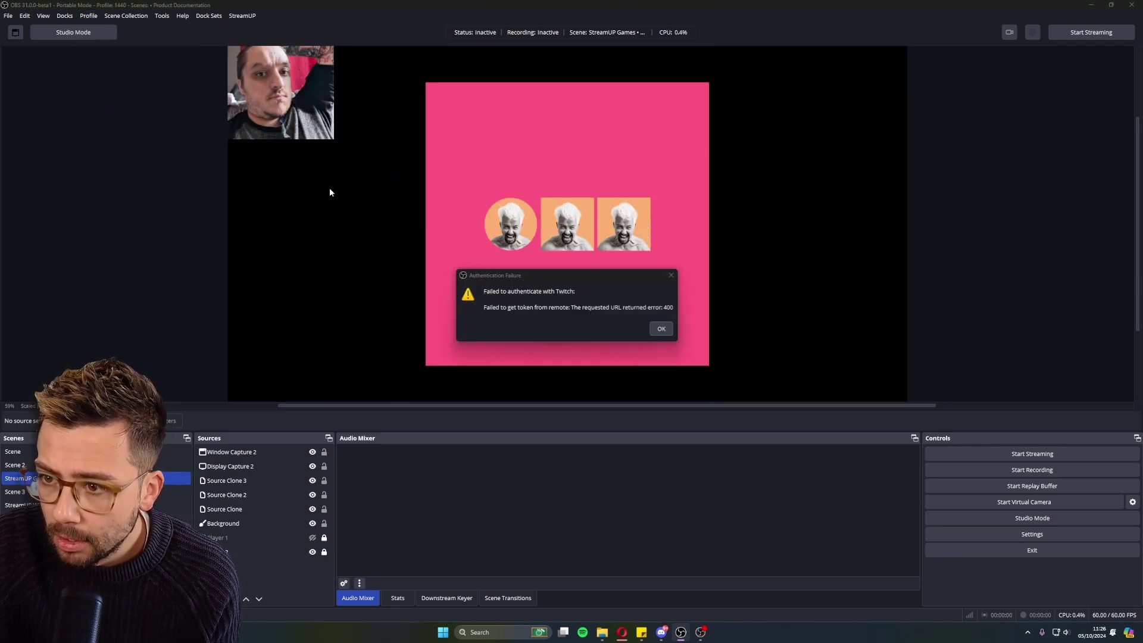
pyautogui.click(662, 330)
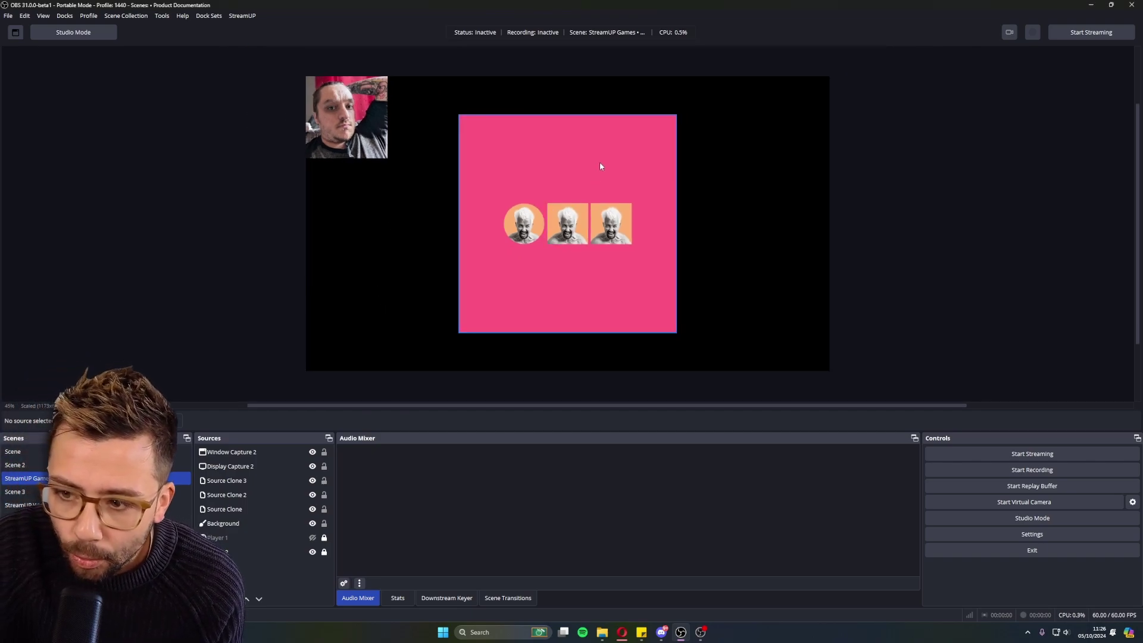
pyautogui.click(90, 16)
pyautogui.click(95, 155)
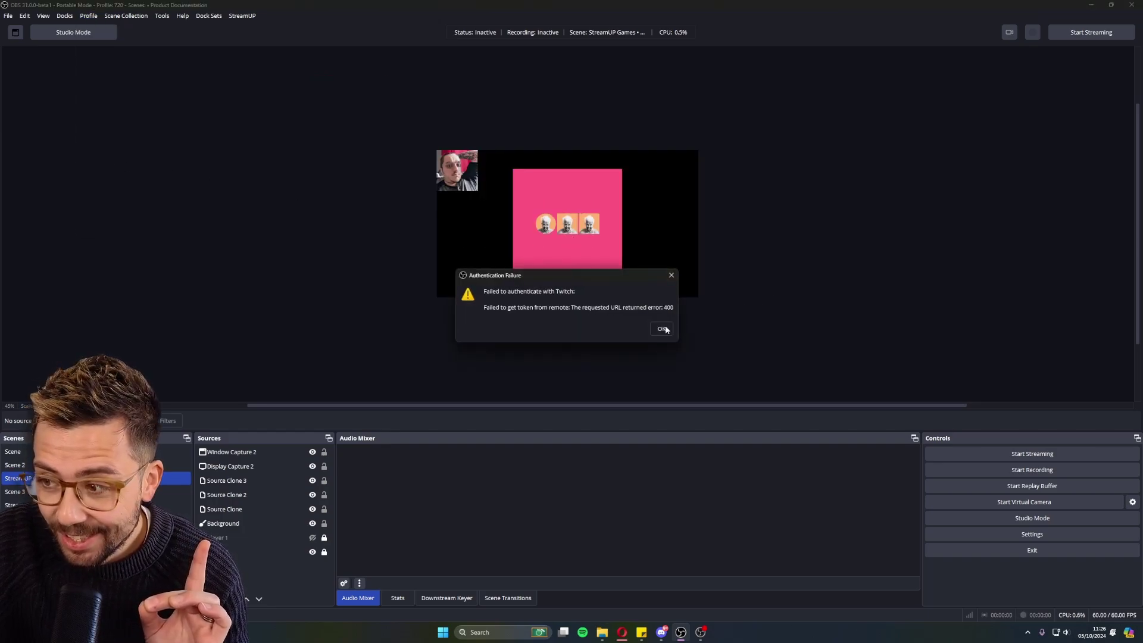
pyautogui.click(662, 329)
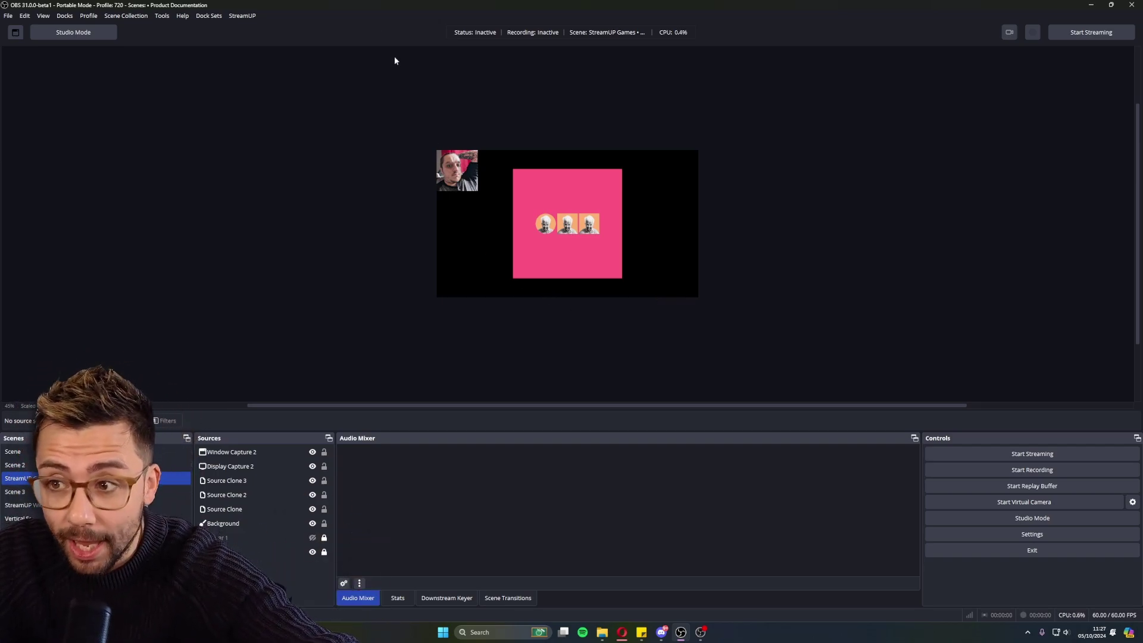
pyautogui.click(89, 16)
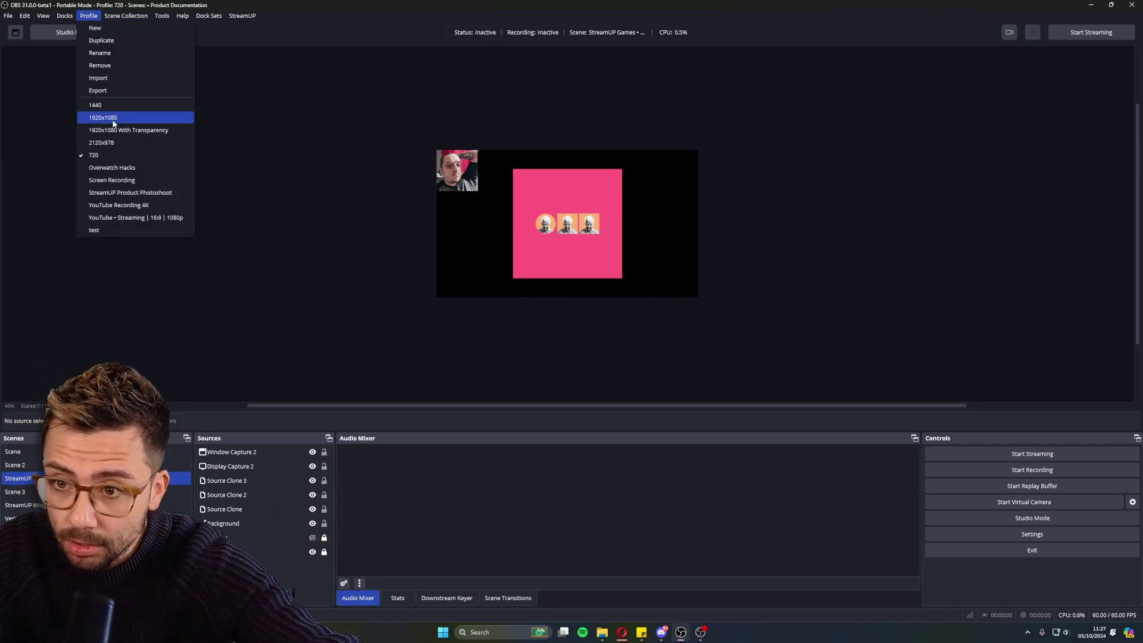
pyautogui.click(123, 207)
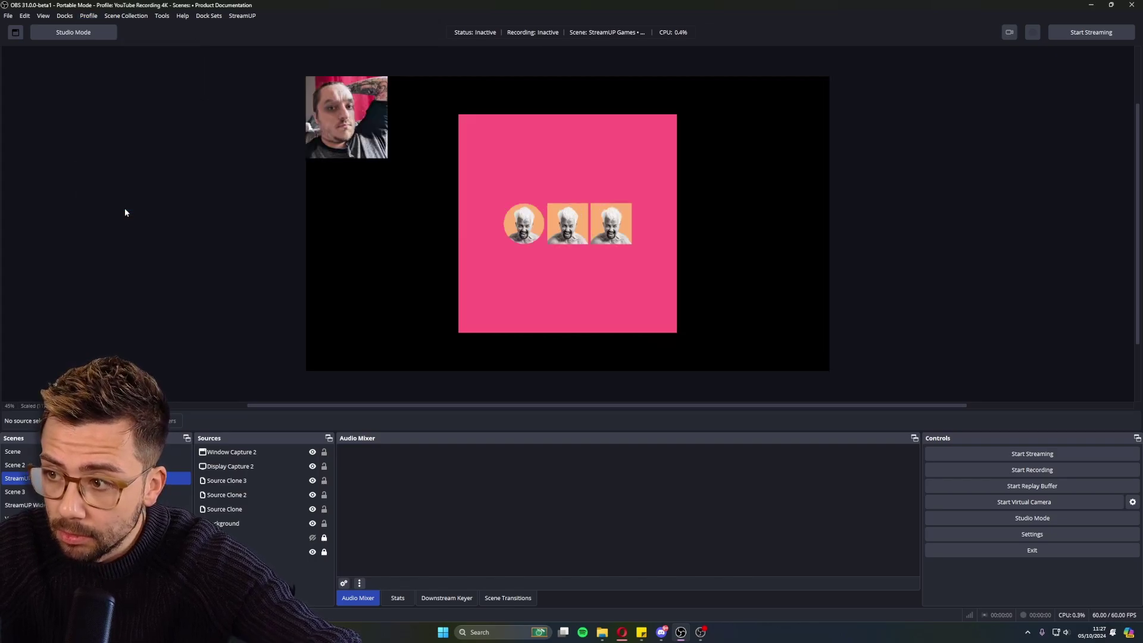
pyautogui.click(663, 329)
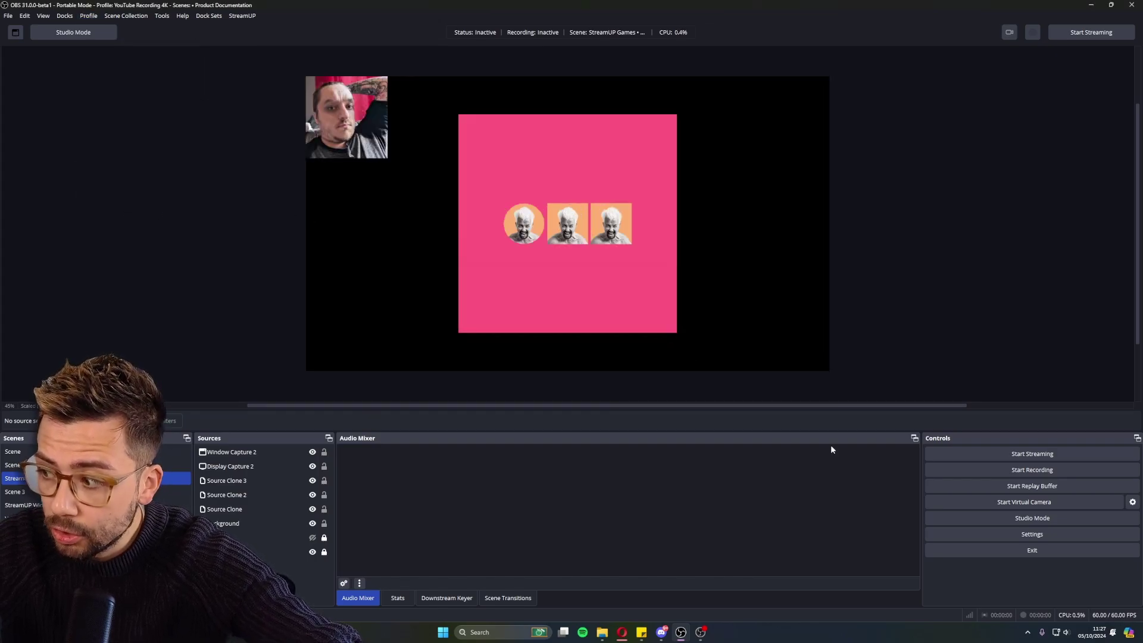
# Step: Check the Output and Video settings for the 2560x1440 canvas, then cancel Settings
pyautogui.click(1029, 540)
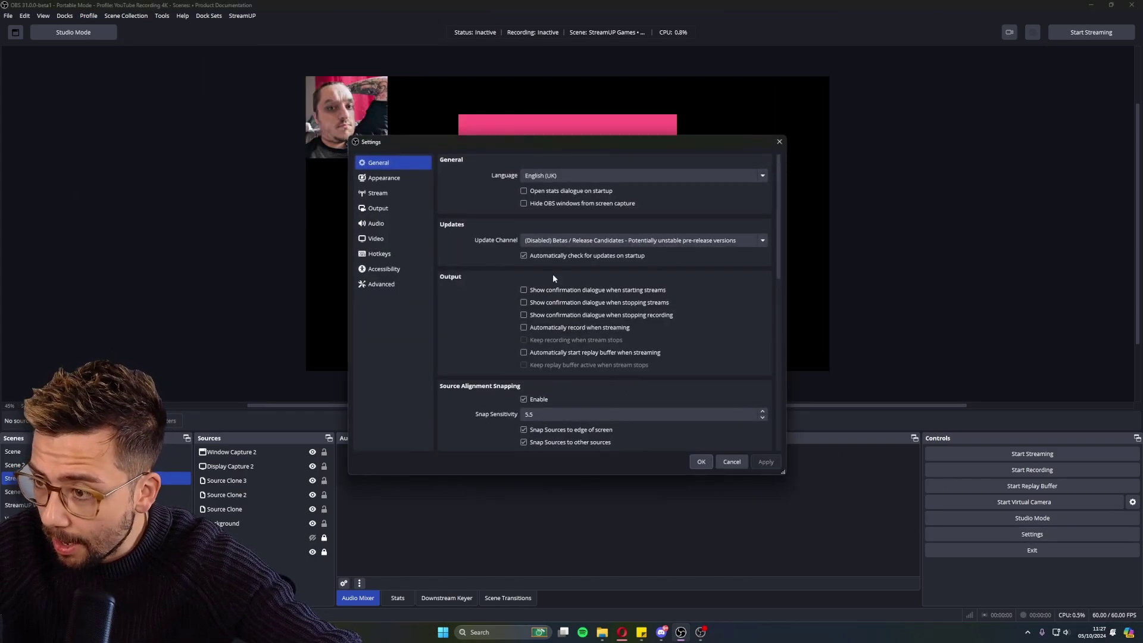
pyautogui.click(379, 207)
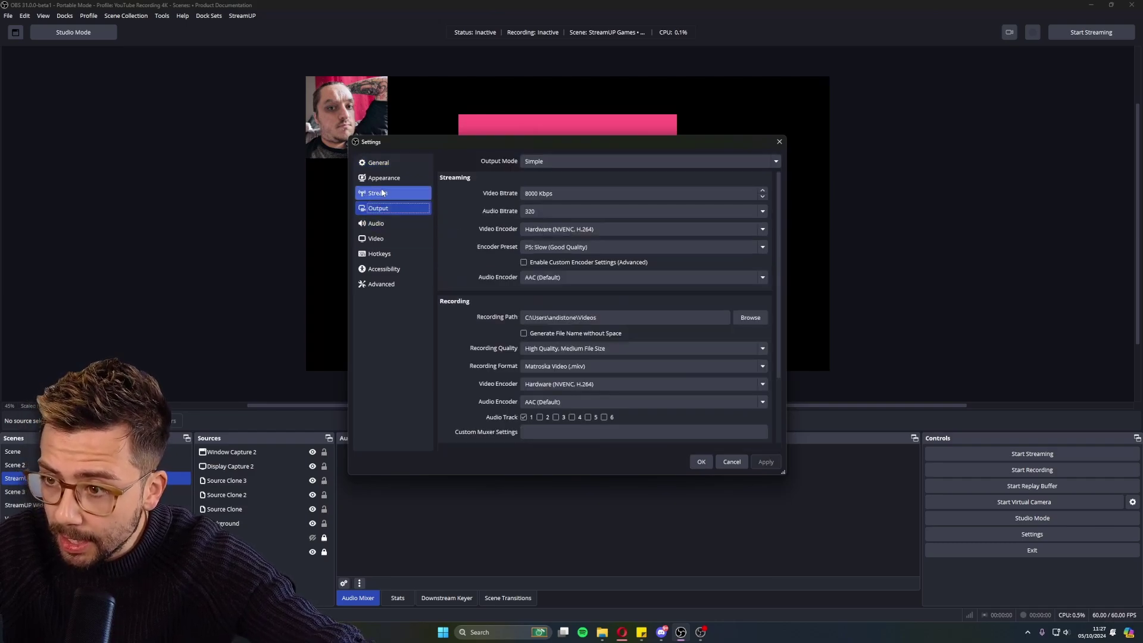
pyautogui.click(391, 240)
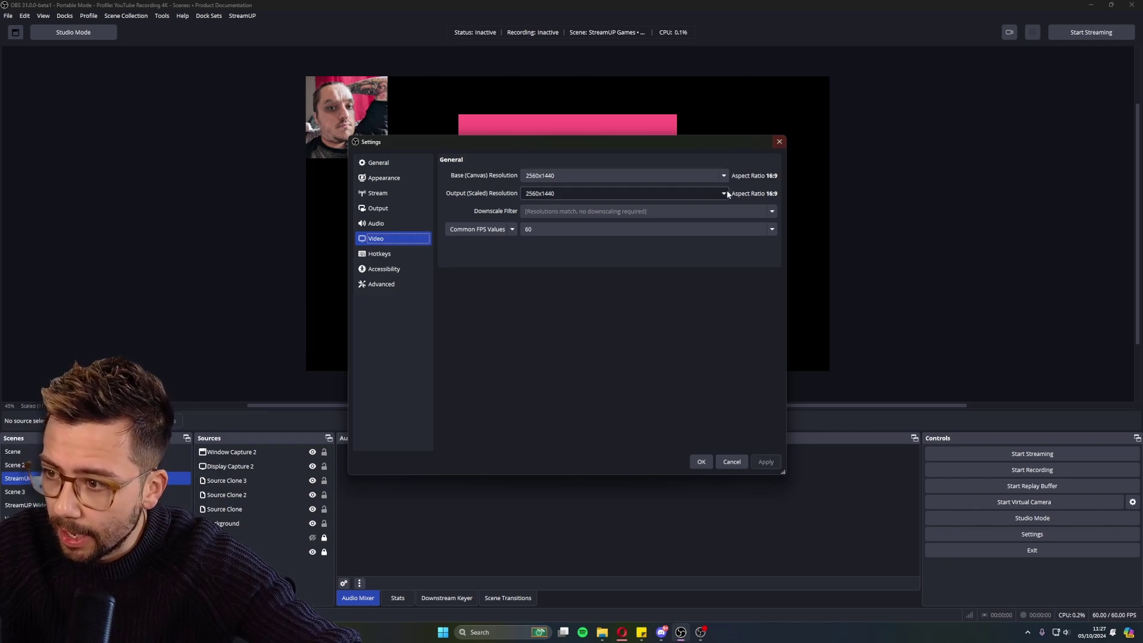
pyautogui.click(779, 143)
# Step: Switch to the 1920x1080 profile and show the preview scaling options
pyautogui.click(88, 16)
pyautogui.click(115, 118)
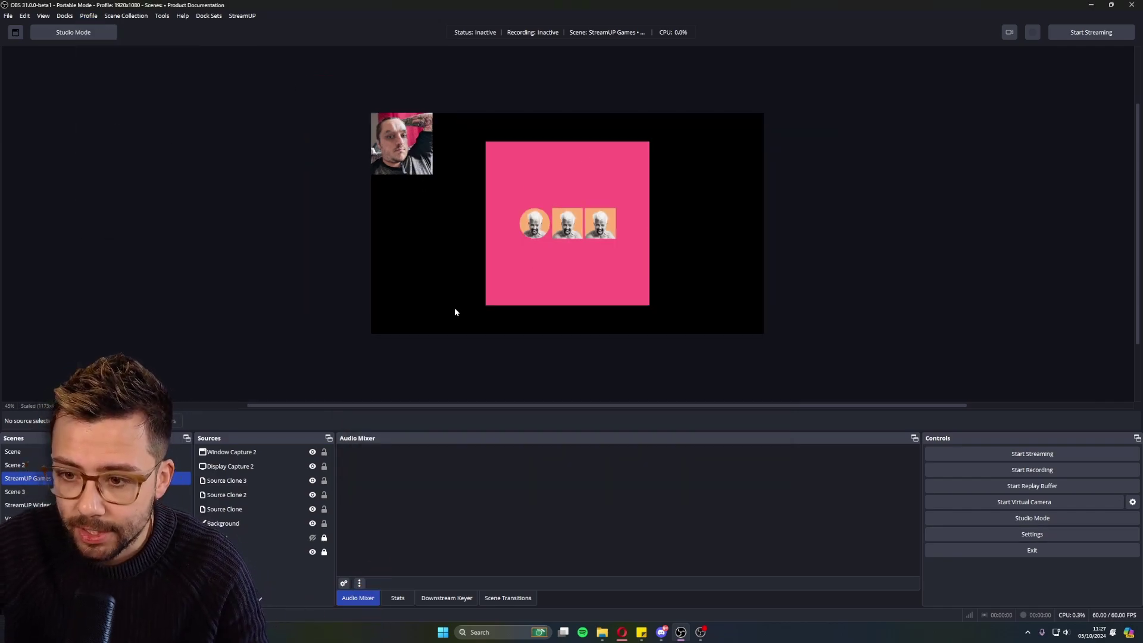
pyautogui.click(36, 405)
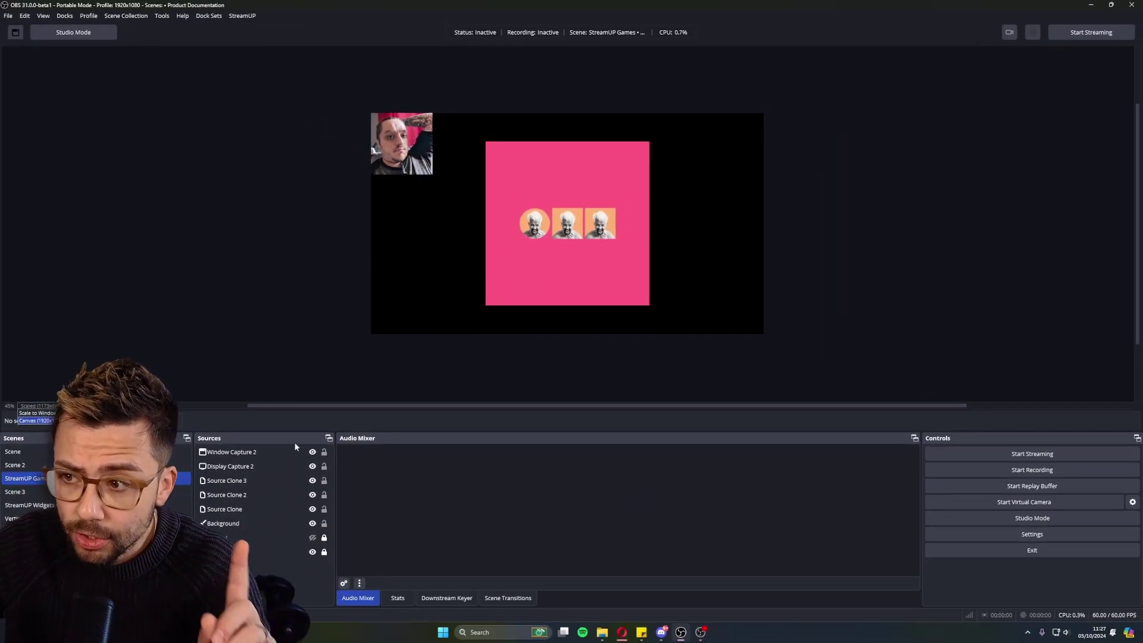
# Step: Select the scene named Scene and open its filters, moving the window away from the preview
pyautogui.click(36, 465)
pyautogui.click(53, 455)
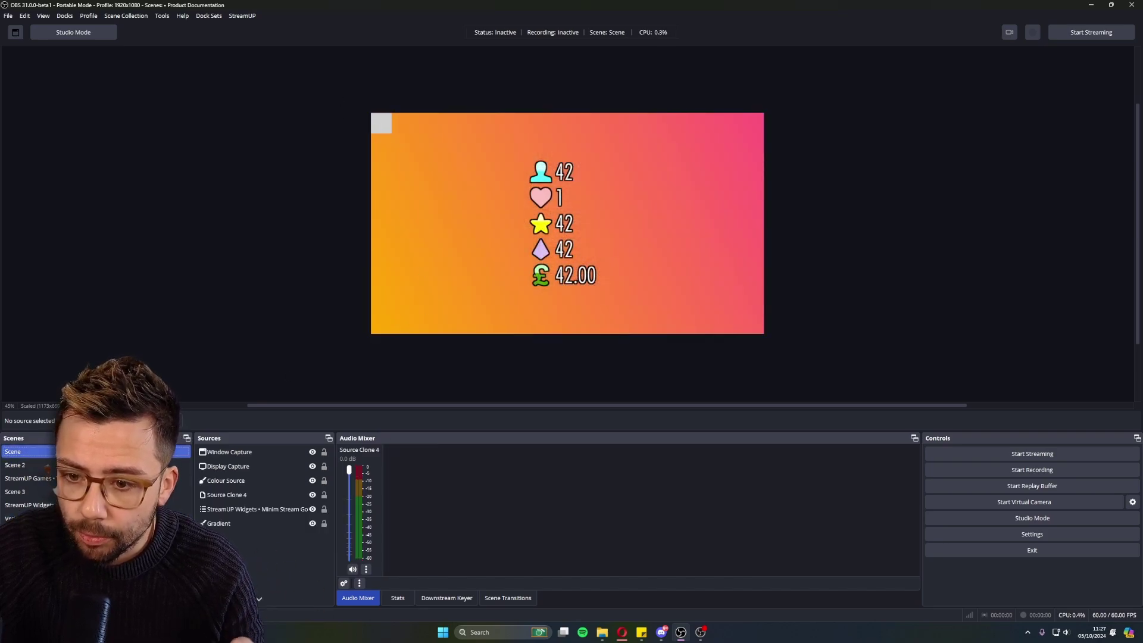
pyautogui.rightClick(70, 453)
pyautogui.click(98, 405)
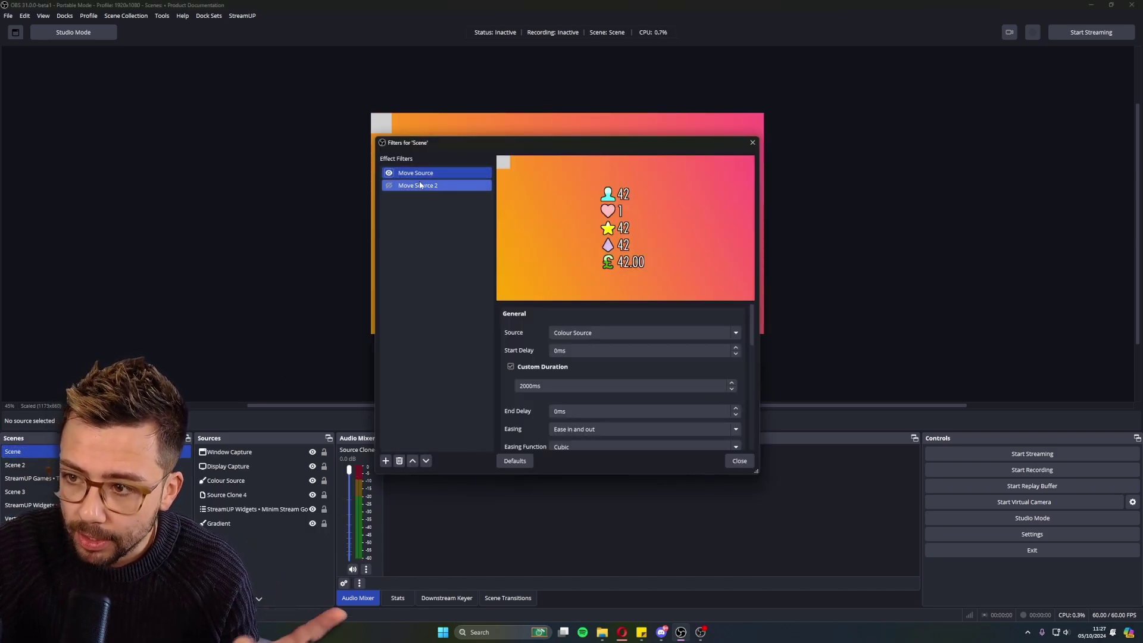
pyautogui.moveTo(473, 145); pyautogui.dragTo(465, 357)
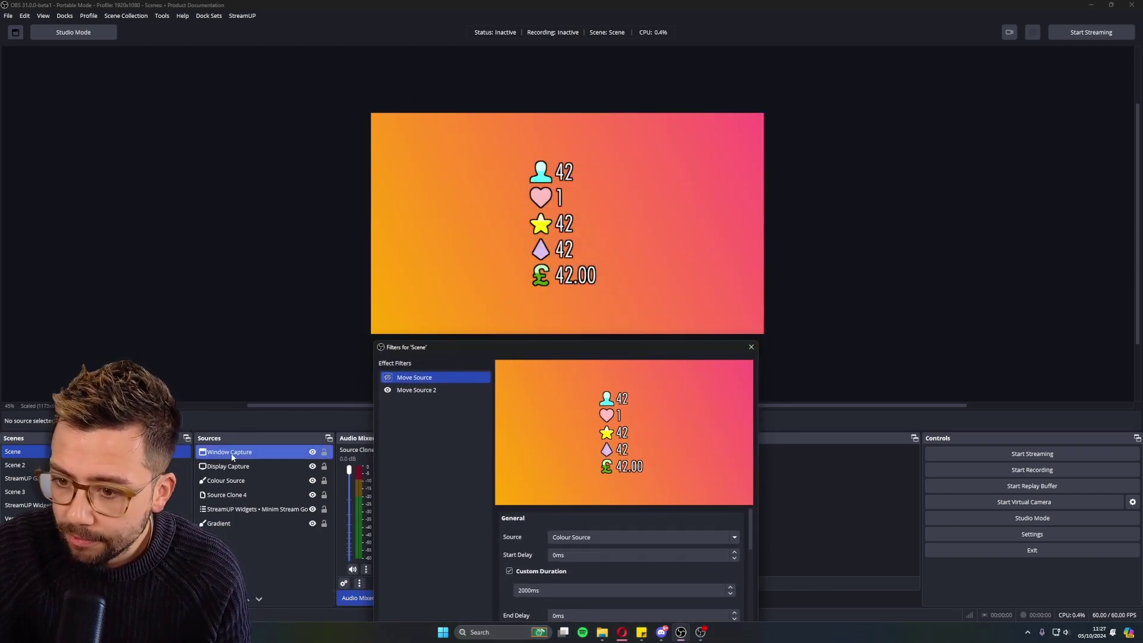
# Step: Step through the sources in Scene and select the Colour Source
pyautogui.click(236, 481)
pyautogui.click(238, 495)
pyautogui.click(249, 467)
pyautogui.click(244, 495)
pyautogui.click(245, 523)
pyautogui.click(250, 509)
pyautogui.click(241, 495)
pyautogui.click(244, 509)
pyautogui.click(237, 486)
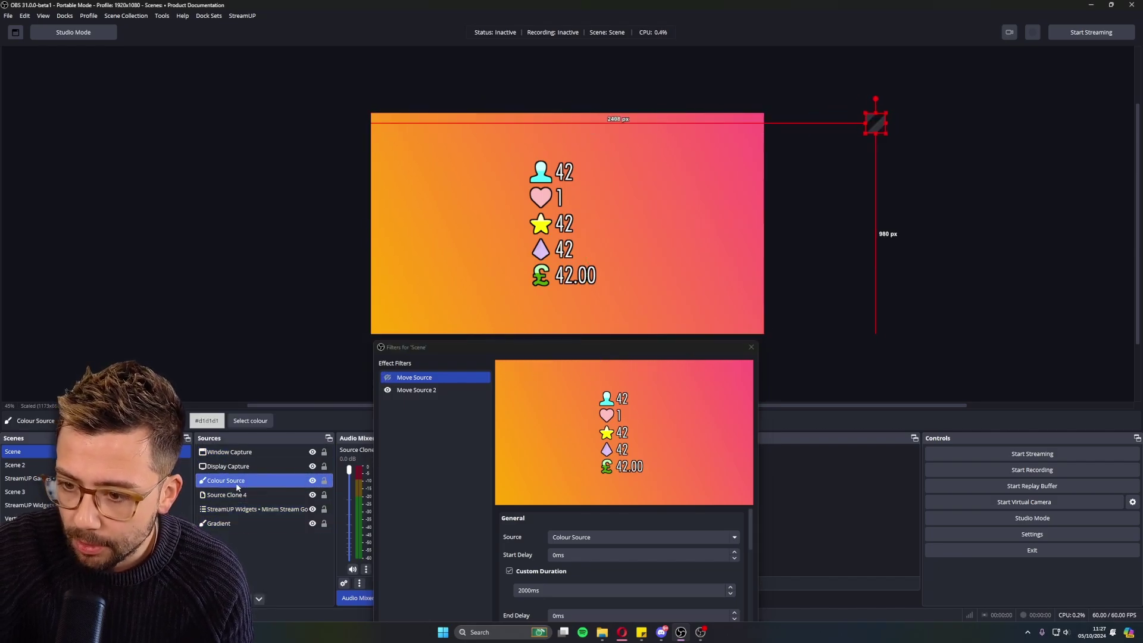
# Step: Switch to the 1440 profile, close the filters, and move Source Clone 4 up and left
pyautogui.click(92, 17)
pyautogui.click(102, 108)
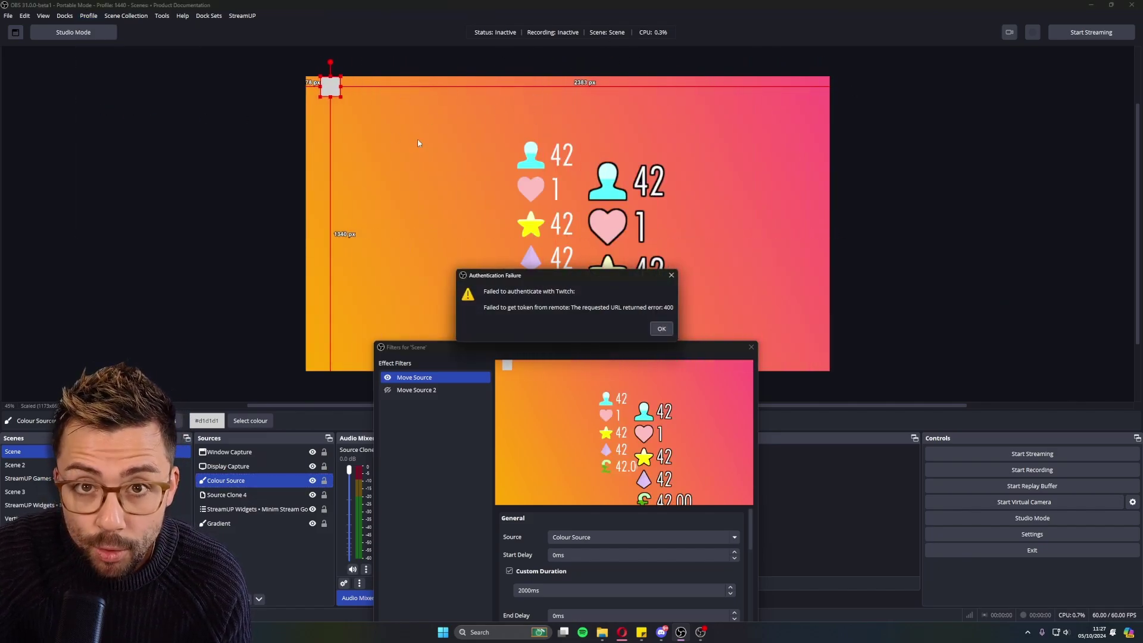
pyautogui.click(661, 329)
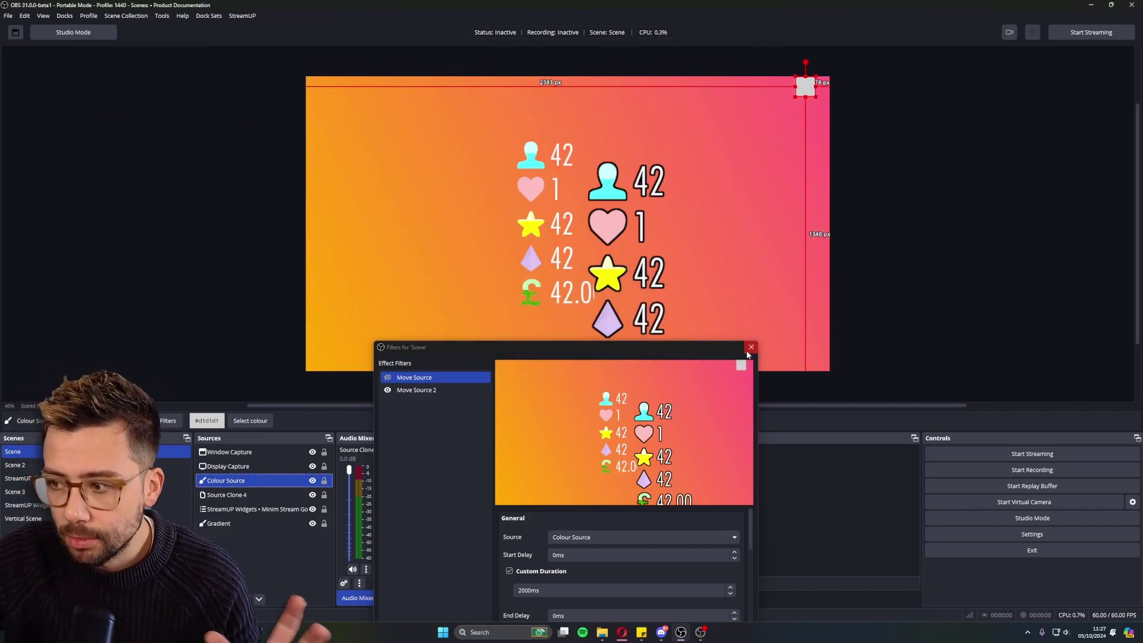
pyautogui.press('Escape')
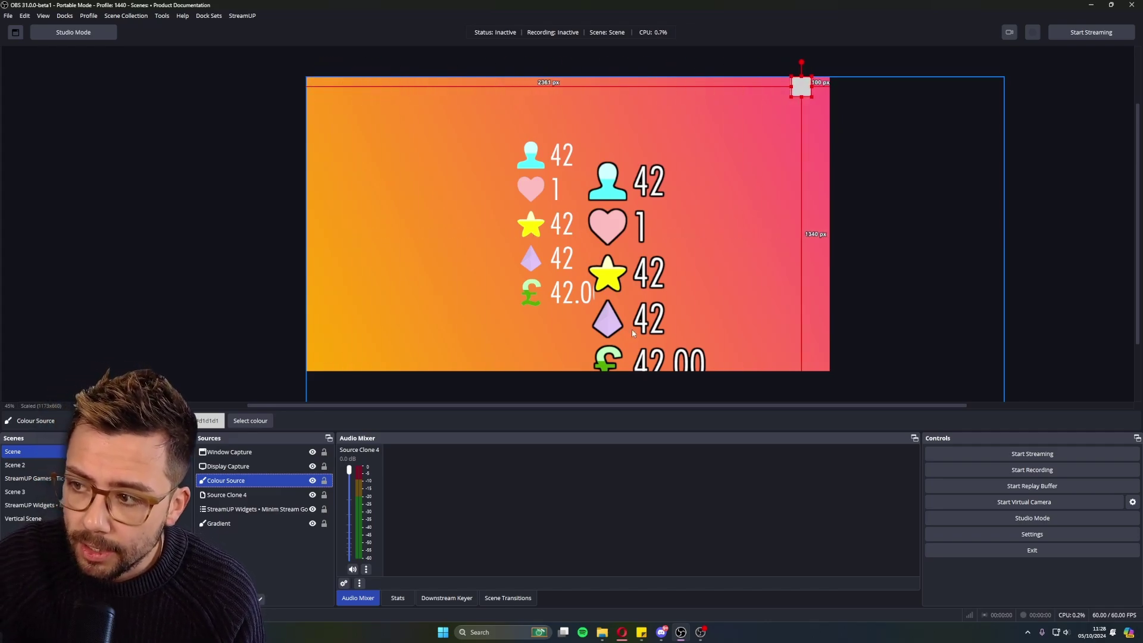
pyautogui.moveTo(623, 335)
pyautogui.mouseDown()
pyautogui.moveTo(626, 324)
pyautogui.moveTo(555, 310)
pyautogui.moveTo(523, 336)
pyautogui.moveTo(575, 278)
pyautogui.moveTo(483, 263)
pyautogui.moveTo(516, 241)
pyautogui.moveTo(483, 225)
pyautogui.mouseUp()
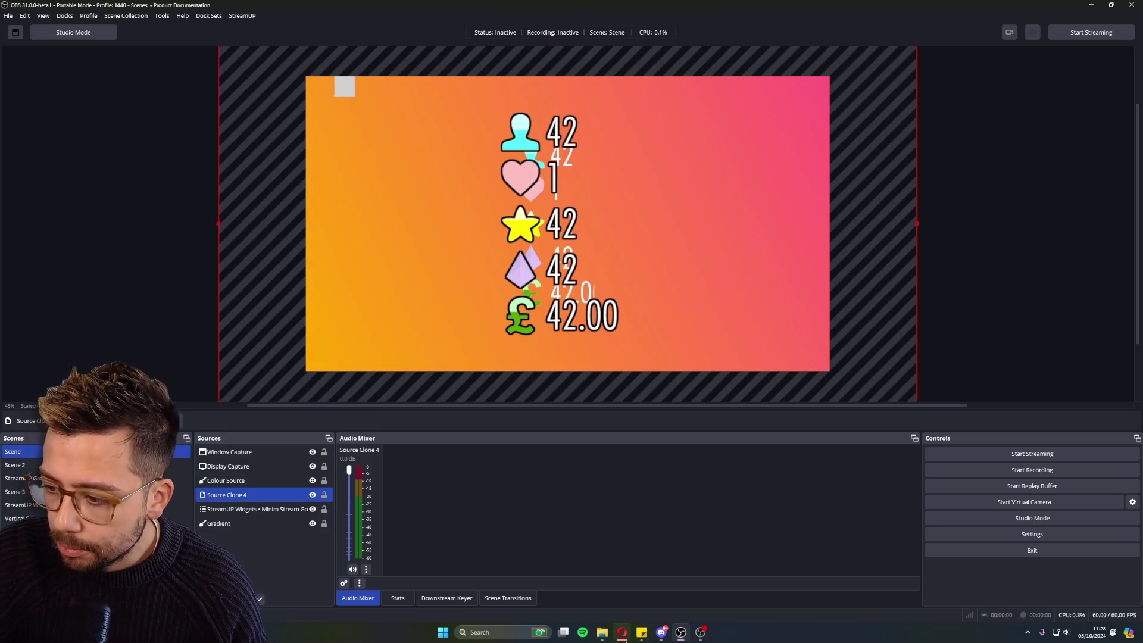
# Step: Bring up the Beta 1 release notes in Opera, then switch to the 'OBS performance' video tab
pyautogui.click(626, 636)
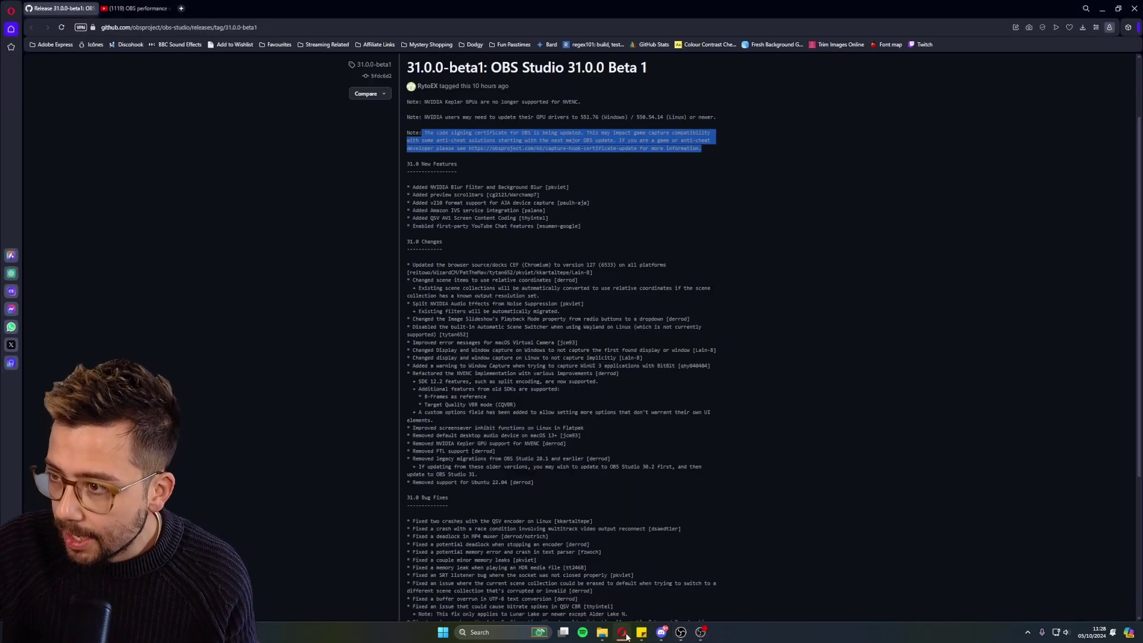
pyautogui.click(125, 9)
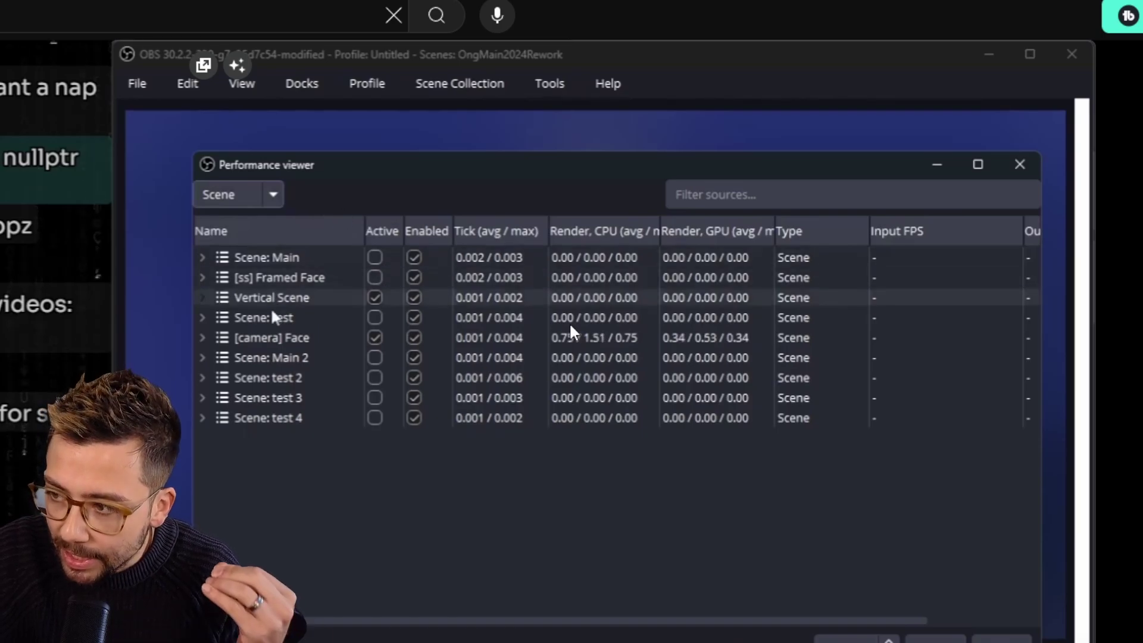
pyautogui.click(203, 339)
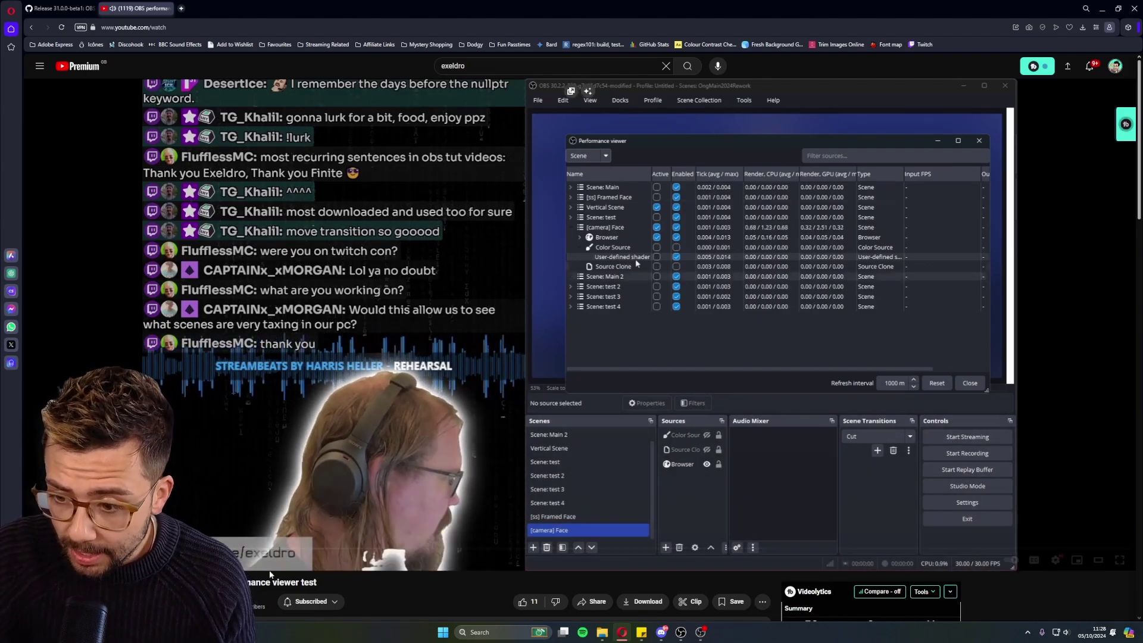
pyautogui.scroll(-5, 269, 614)
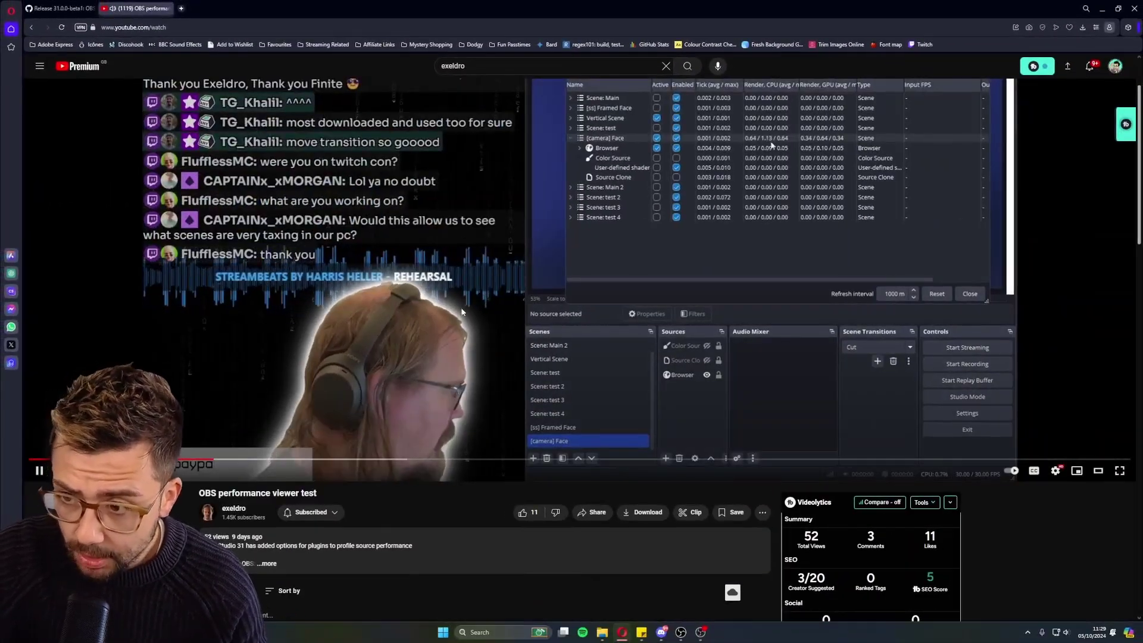
pyautogui.scroll(2, 460, 338)
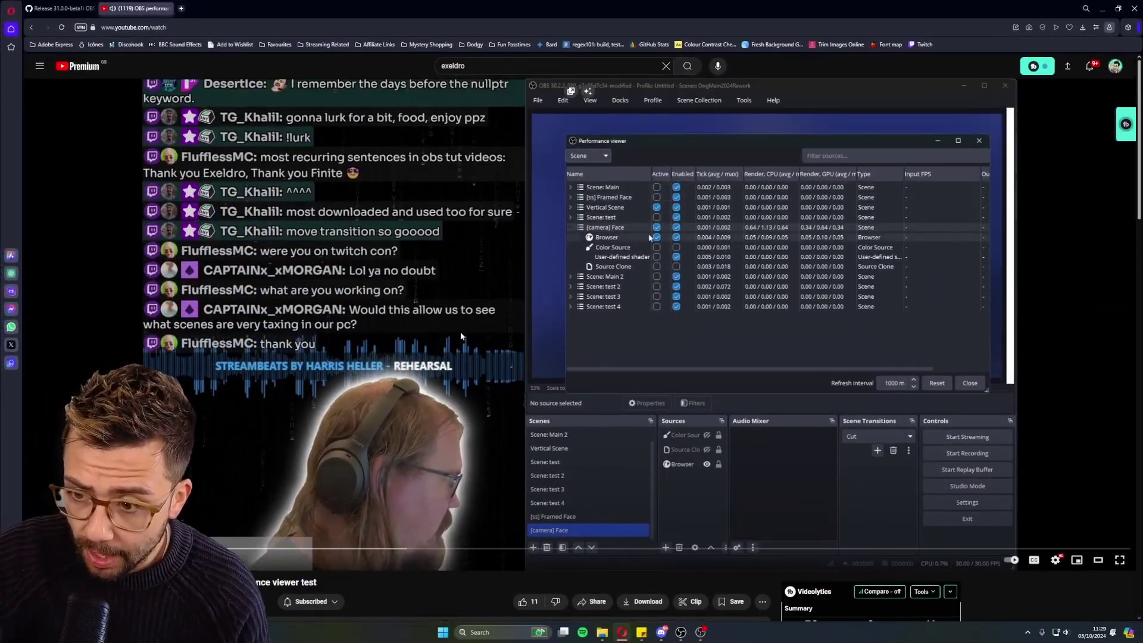